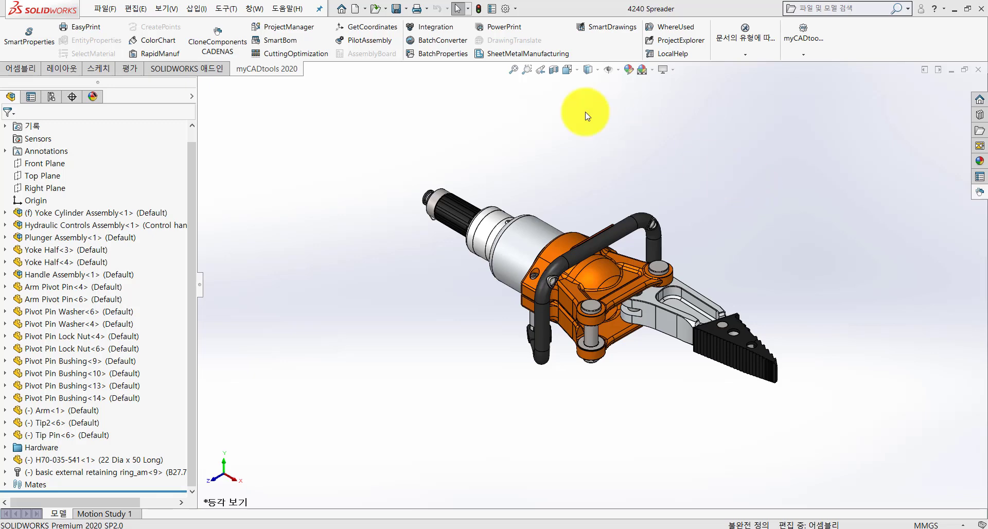
Review the add-in list for myCADtools 2020 and close it without changes.
{"action": "left_click", "coordinate": [515, 9]}
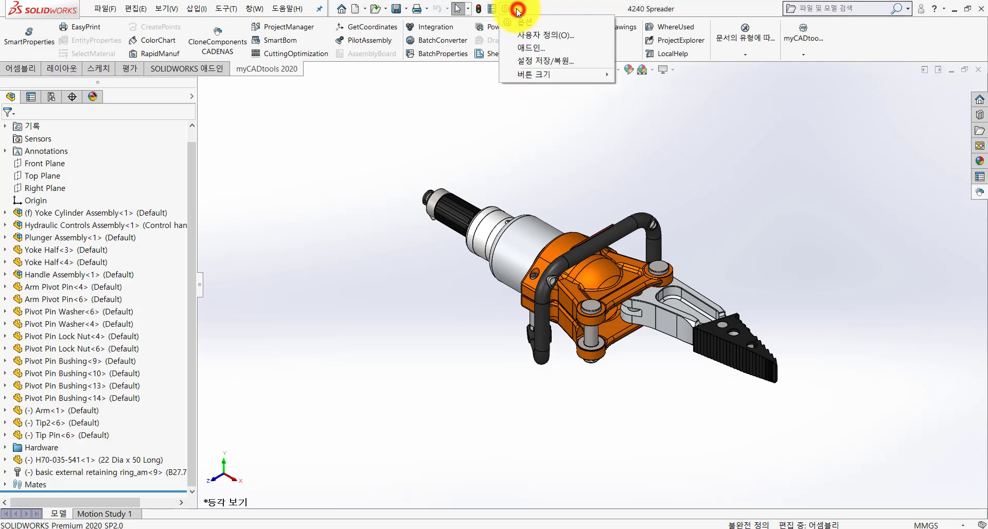
{"action": "left_click", "coordinate": [535, 49]}
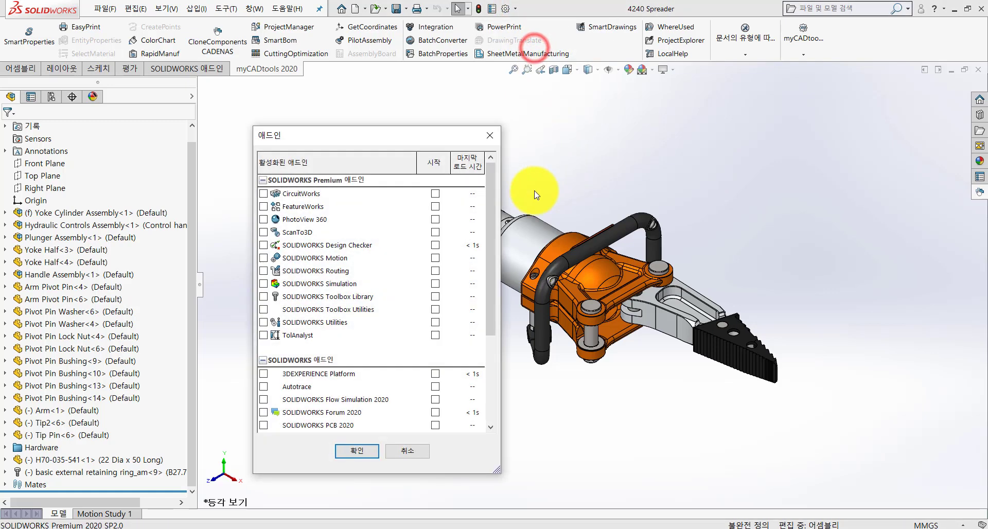
{"action": "scroll", "coordinate": [484, 310], "scroll_direction": "down", "scroll_amount": 2}
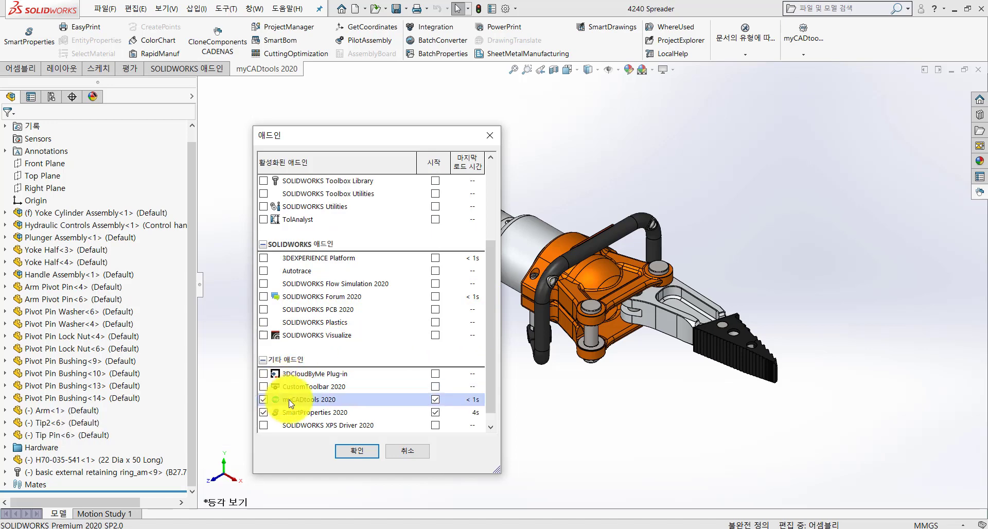
{"action": "left_click", "coordinate": [401, 451]}
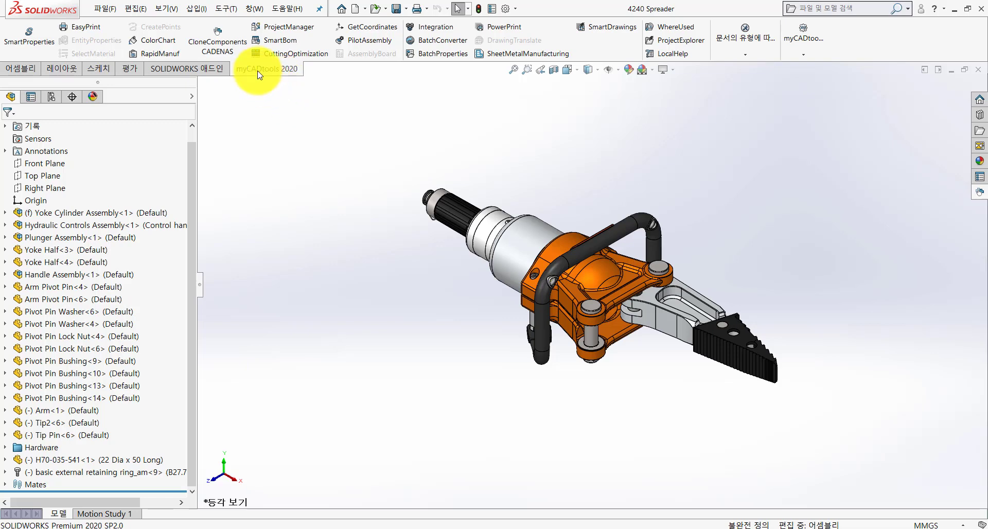
Open CloneComponents and fit the whole spreader assembly into the visible modelling area beside it.
{"action": "left_click", "coordinate": [230, 34]}
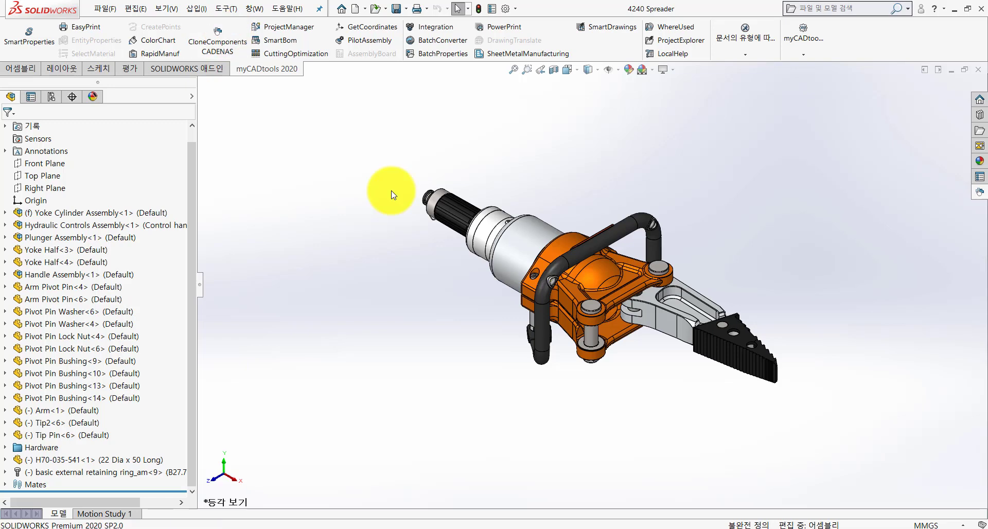
{"action": "left_click", "coordinate": [981, 194]}
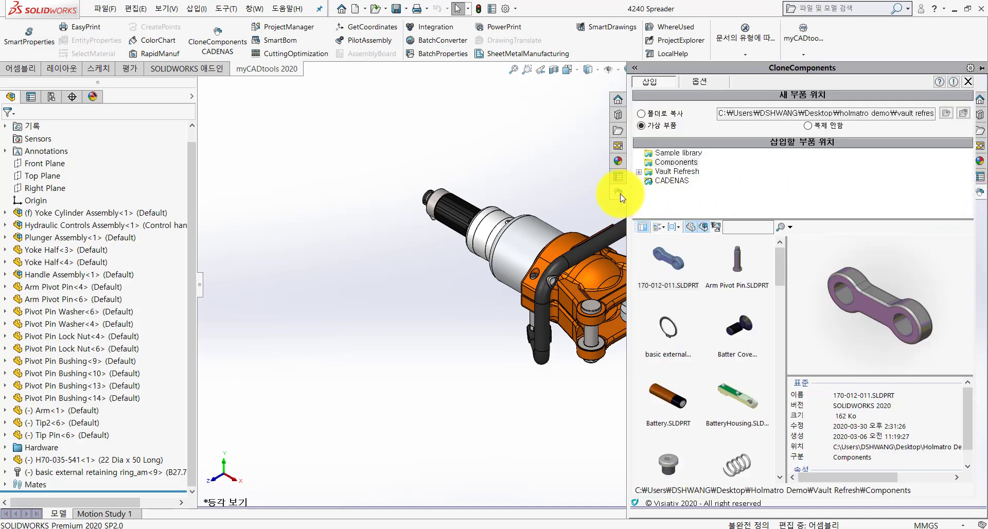
{"action": "scroll", "coordinate": [523, 236], "scroll_direction": "up", "scroll_amount": 4}
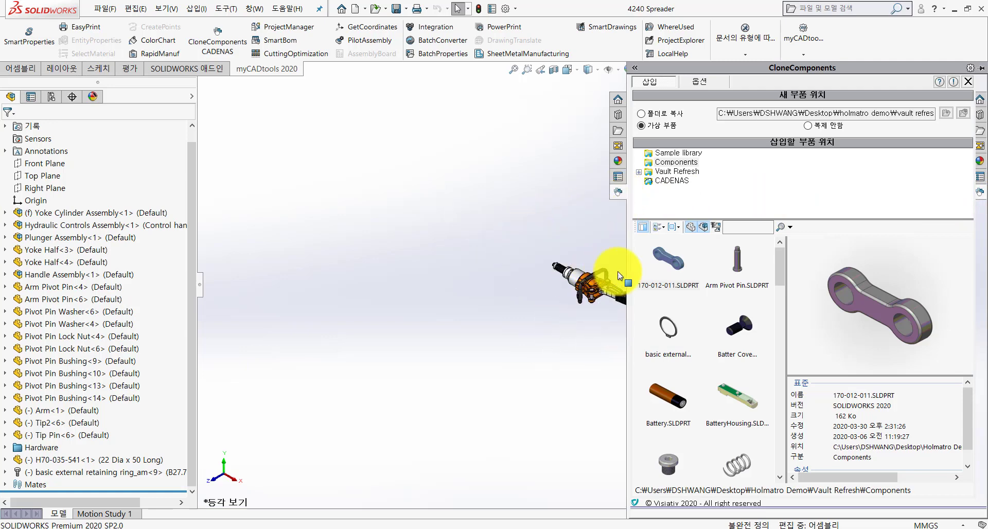
{"action": "scroll", "coordinate": [618, 275], "scroll_direction": "down", "scroll_amount": 2}
{"action": "scroll", "coordinate": [622, 282], "scroll_direction": "down", "scroll_amount": 5}
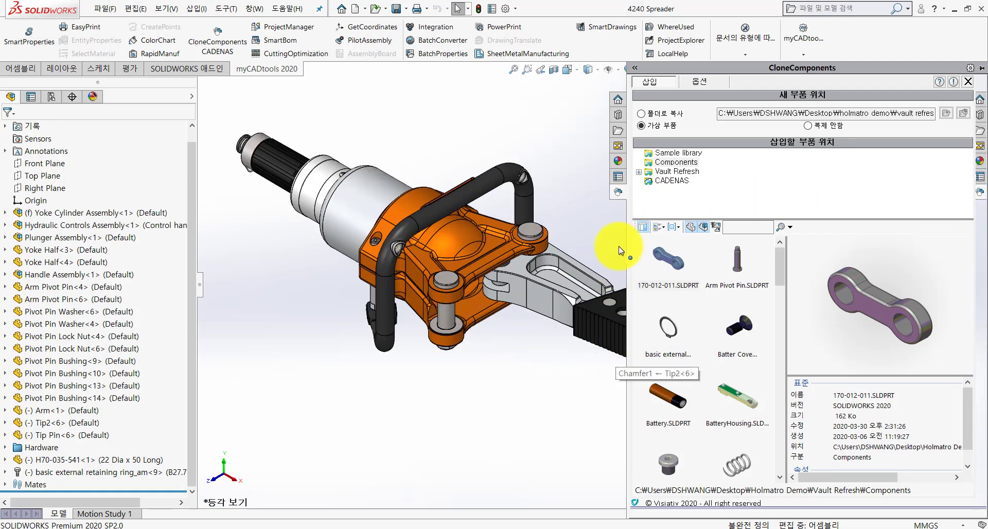
{"action": "scroll", "coordinate": [594, 221], "scroll_direction": "up", "scroll_amount": 3}
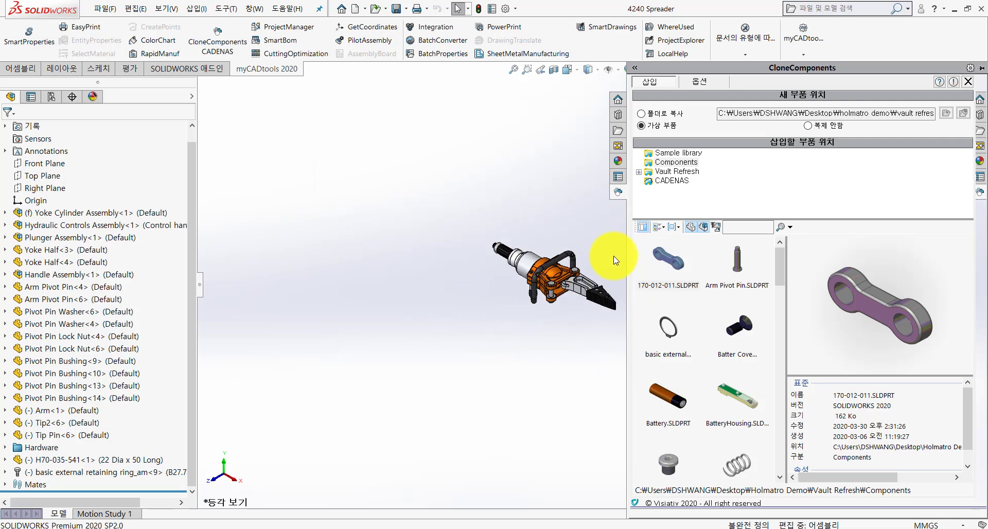
{"action": "scroll", "coordinate": [622, 289], "scroll_direction": "down", "scroll_amount": 5}
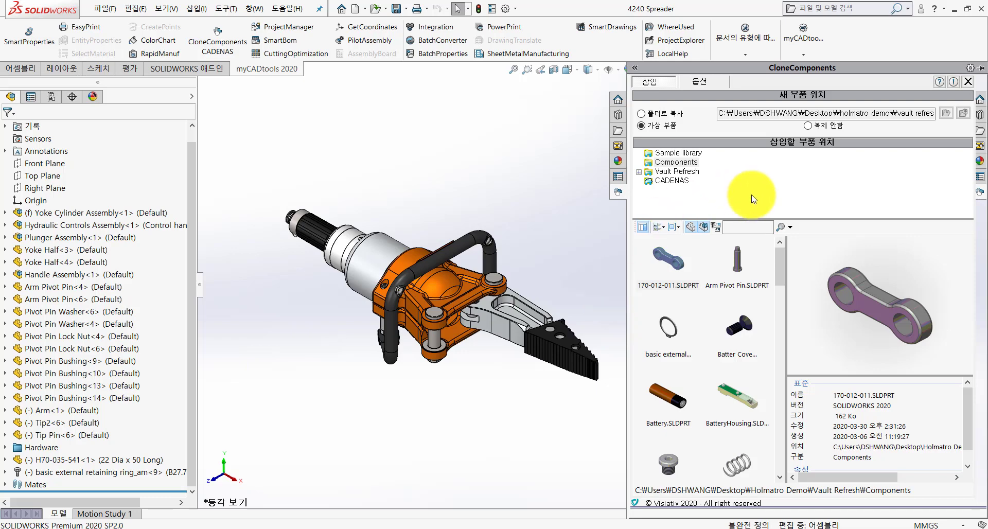
Examine the CloneComponents options, especially the local part location folders, and return to the insertion settings.
{"action": "left_click", "coordinate": [709, 81]}
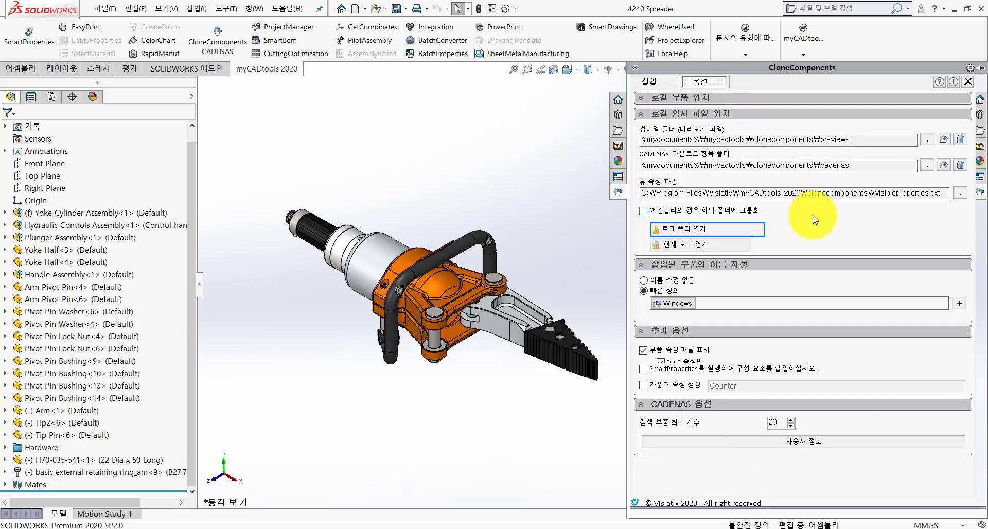
{"action": "left_click", "coordinate": [642, 97]}
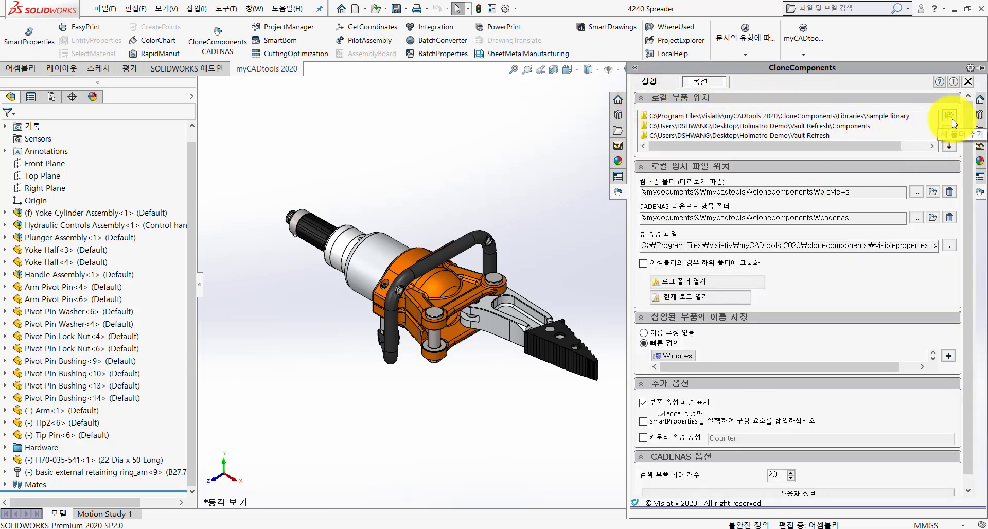
{"action": "left_click", "coordinate": [810, 126]}
{"action": "left_click", "coordinate": [810, 135]}
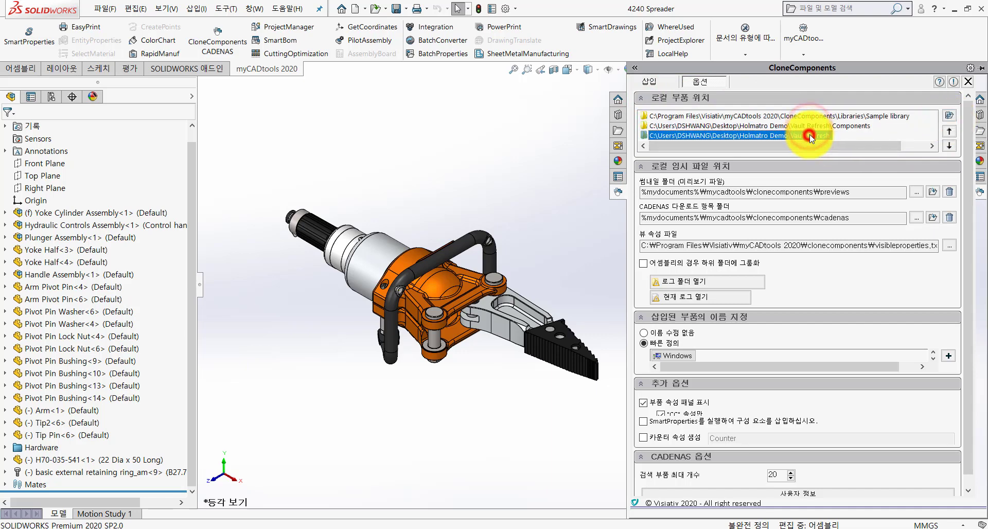
{"action": "left_click", "coordinate": [813, 126]}
{"action": "left_click", "coordinate": [811, 137]}
{"action": "left_click", "coordinate": [812, 126]}
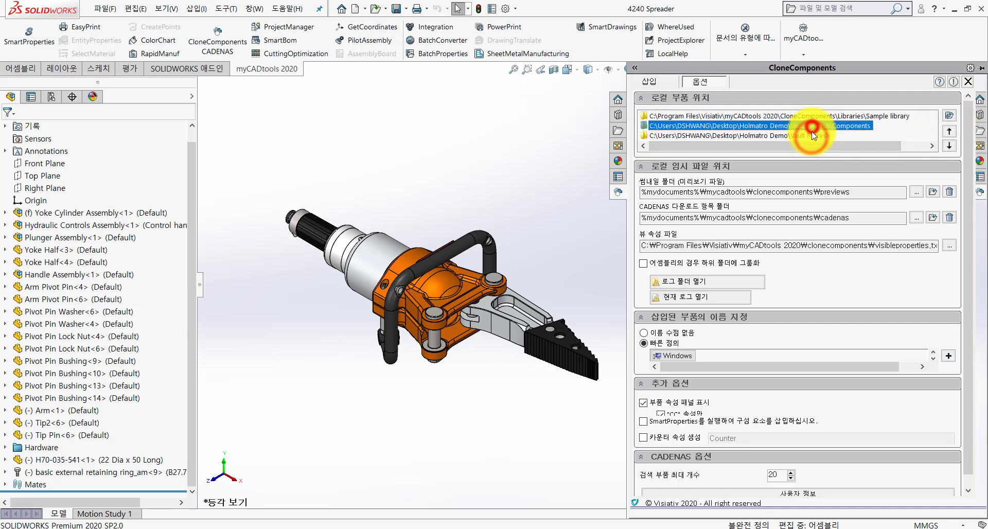
{"action": "left_click", "coordinate": [812, 136]}
{"action": "left_click", "coordinate": [813, 126]}
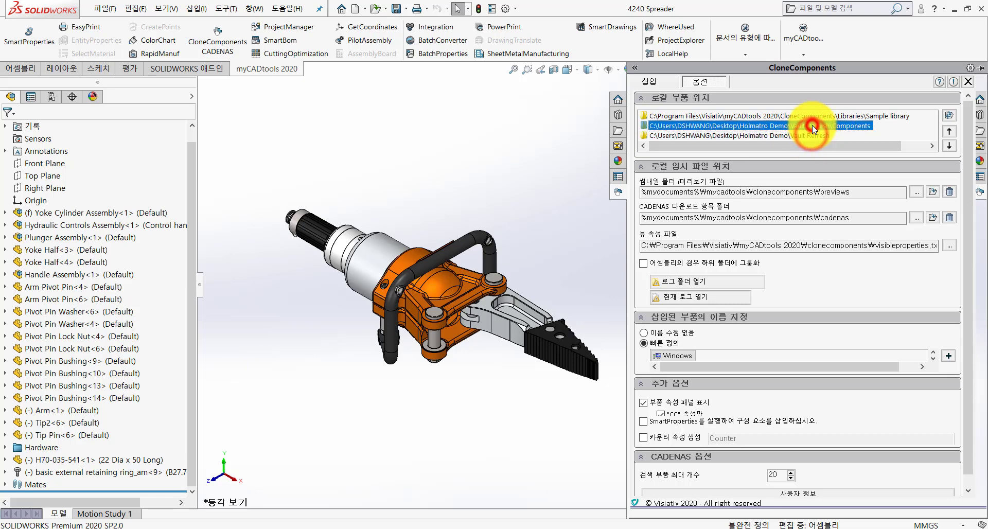
{"action": "left_click", "coordinate": [650, 81]}
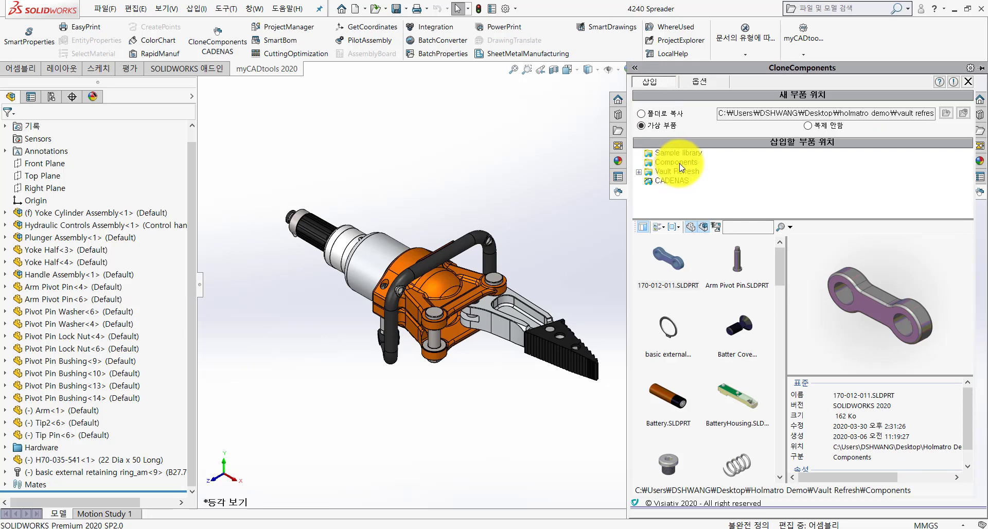
Try the copy-to-folder (폴더로 복사) and 복제 만함 options for the new part location, and return to virtual part (가상 부품).
{"action": "left_click", "coordinate": [671, 260]}
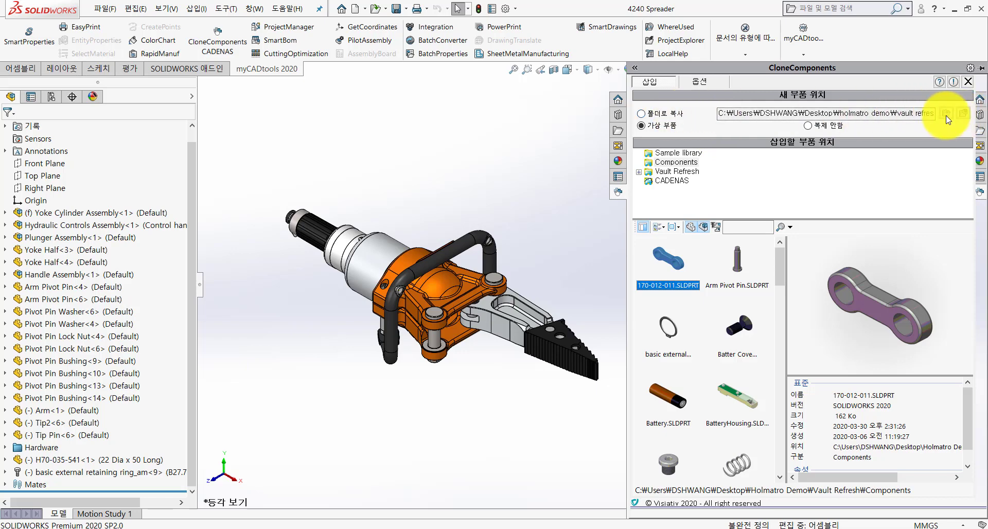
{"action": "left_click", "coordinate": [671, 116]}
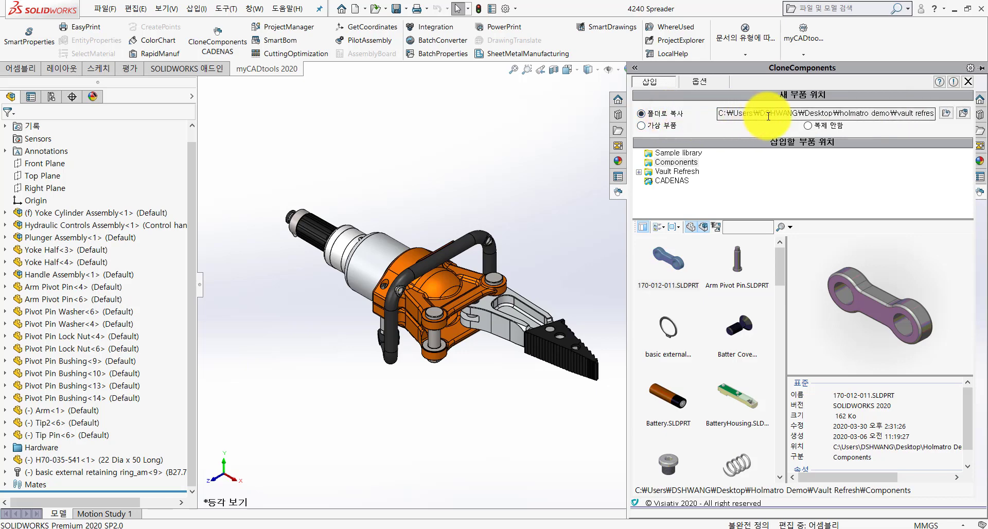
{"action": "left_click", "coordinate": [642, 126]}
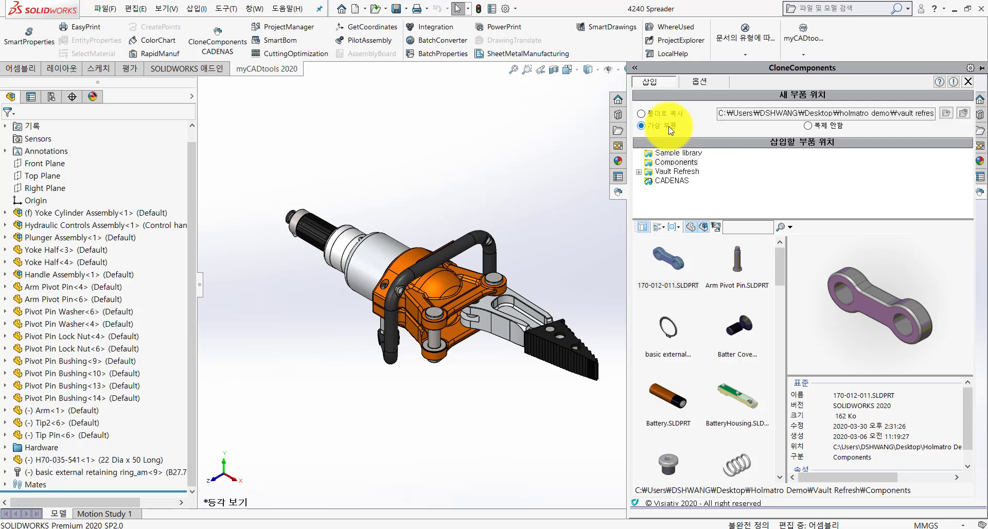
{"action": "left_click", "coordinate": [808, 126]}
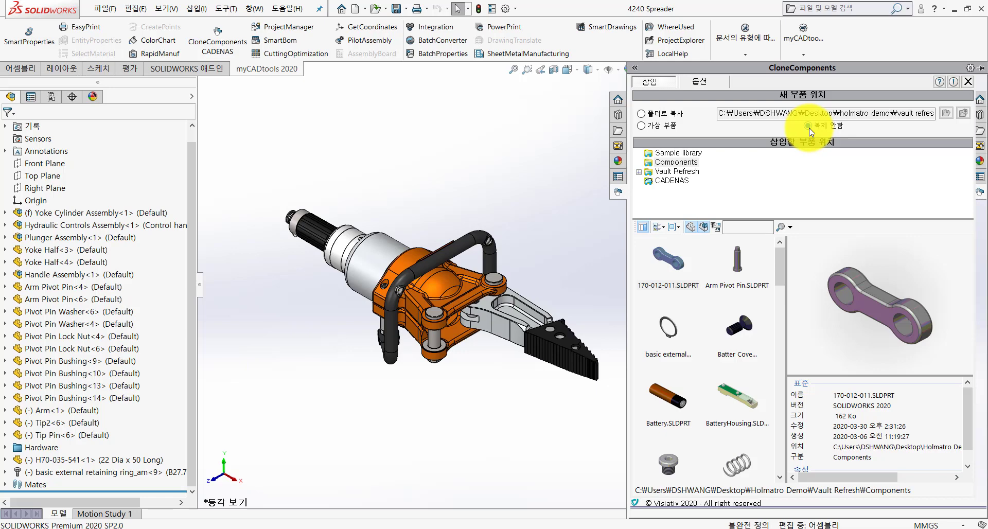
{"action": "left_click", "coordinate": [644, 127]}
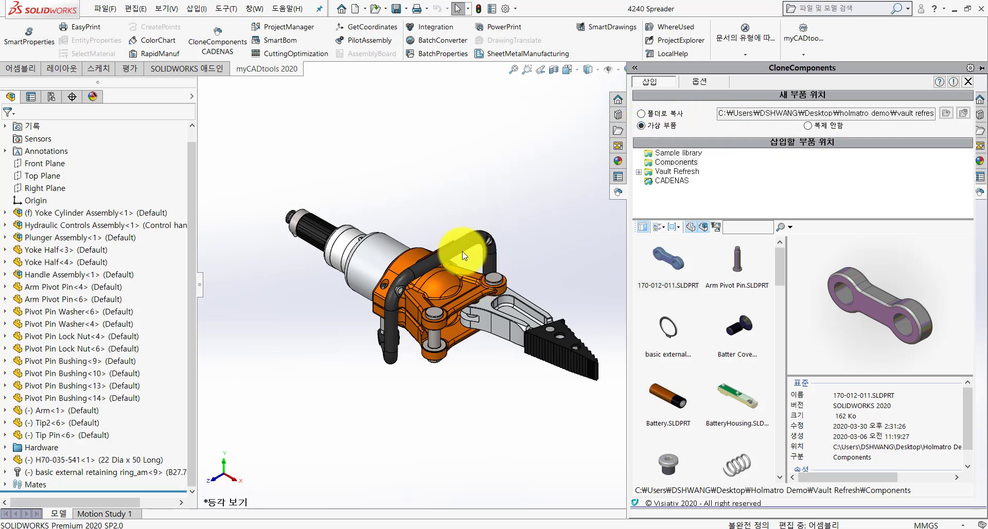
Switch the assembly to the Hide Yoke display state.
{"action": "left_click", "coordinate": [422, 188]}
{"action": "right_click", "coordinate": [193, 97]}
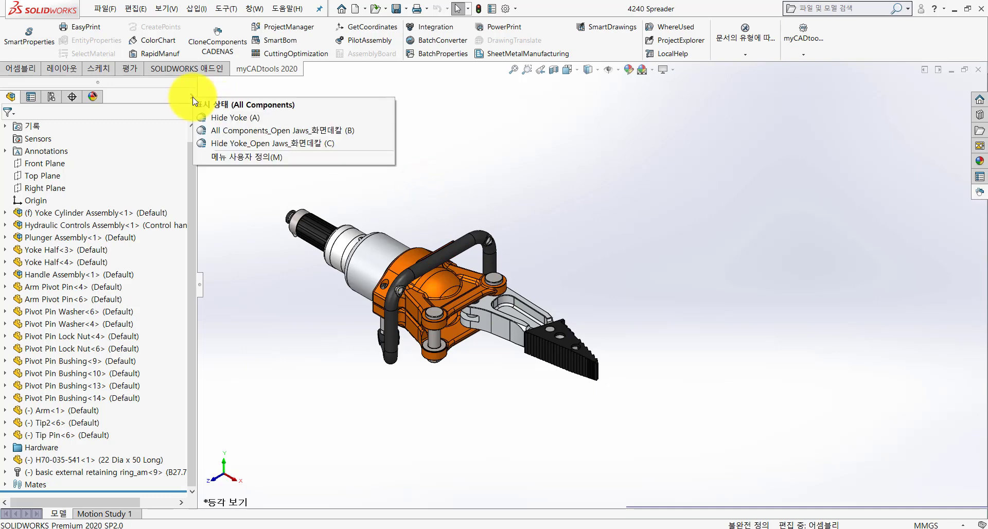
{"action": "left_click", "coordinate": [216, 116]}
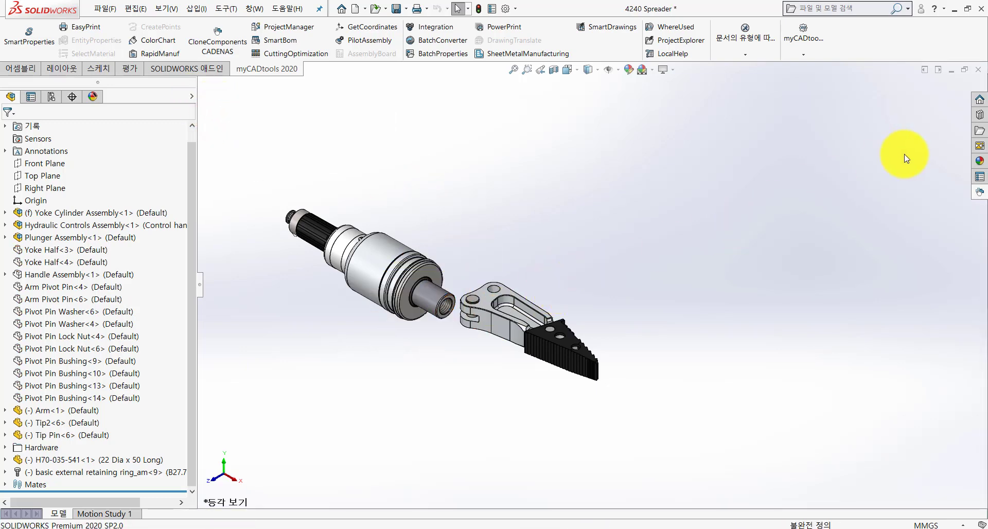
Browse the Components library in CloneComponents, examining previews and properties of 170-012-011, Arm Pivot Pin and basic external retaining ring_am.
{"action": "left_click", "coordinate": [980, 192]}
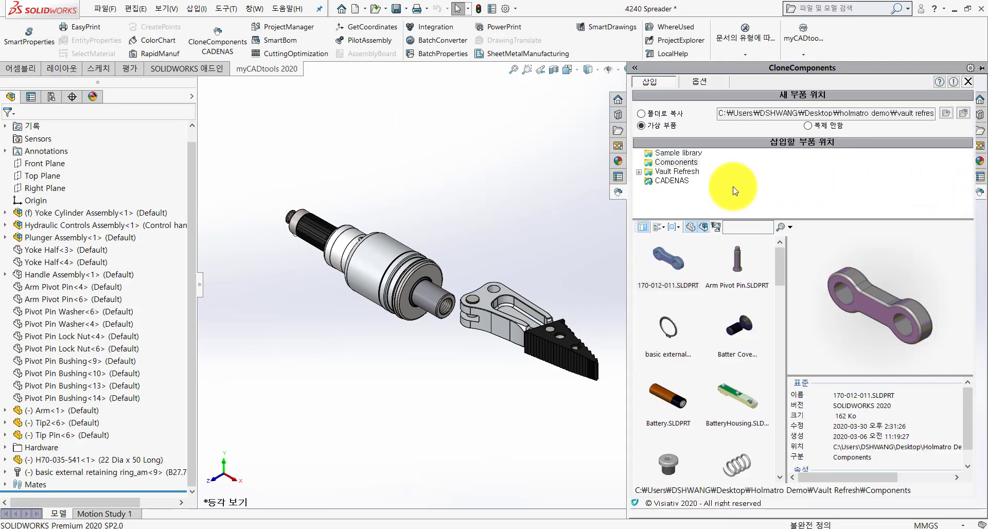
{"action": "left_click", "coordinate": [674, 163]}
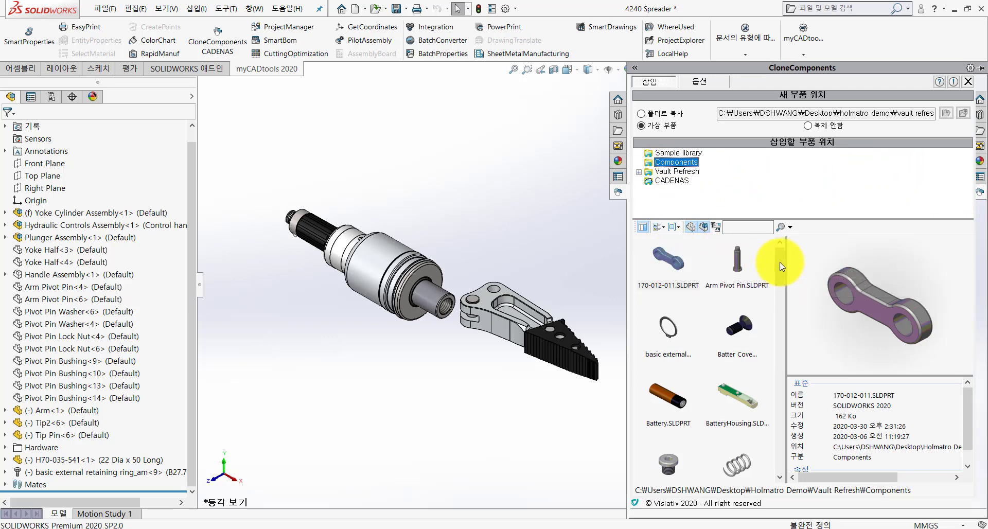
{"action": "mouse_move", "coordinate": [780, 261]}
{"action": "left_mouse_down"}
{"action": "mouse_move", "coordinate": [775, 335]}
{"action": "mouse_move", "coordinate": [776, 252]}
{"action": "left_mouse_up"}
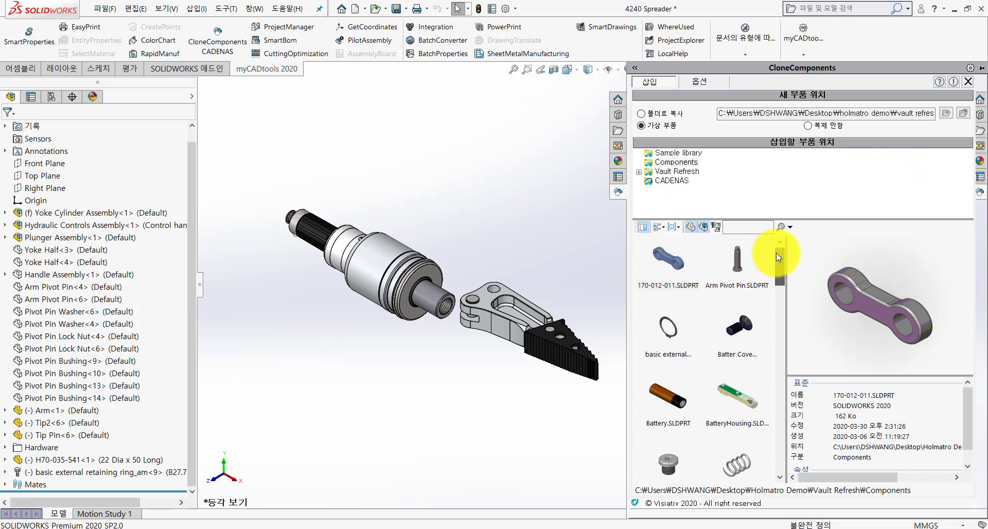
{"action": "left_click", "coordinate": [671, 254]}
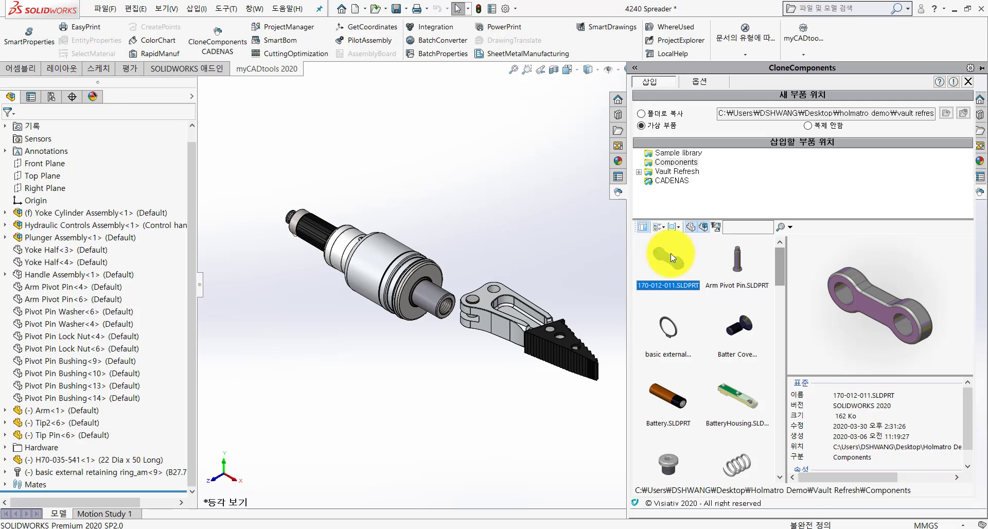
{"action": "left_click", "coordinate": [736, 262]}
{"action": "left_click", "coordinate": [683, 330]}
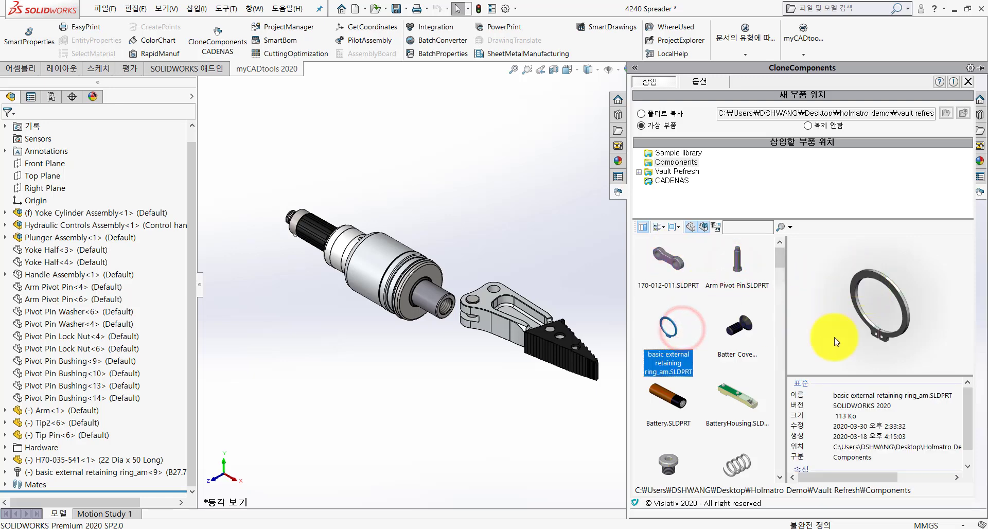
{"action": "left_click_drag", "start_coordinate": [872, 268], "coordinate": [904, 302]}
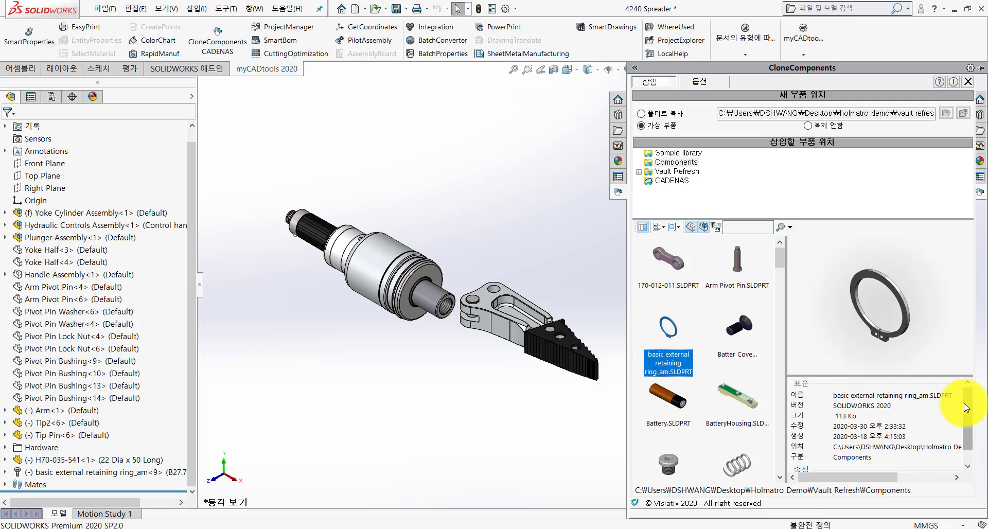
{"action": "mouse_move", "coordinate": [965, 400]}
{"action": "left_mouse_down"}
{"action": "mouse_move", "coordinate": [966, 427]}
{"action": "mouse_move", "coordinate": [965, 391]}
{"action": "left_mouse_up"}
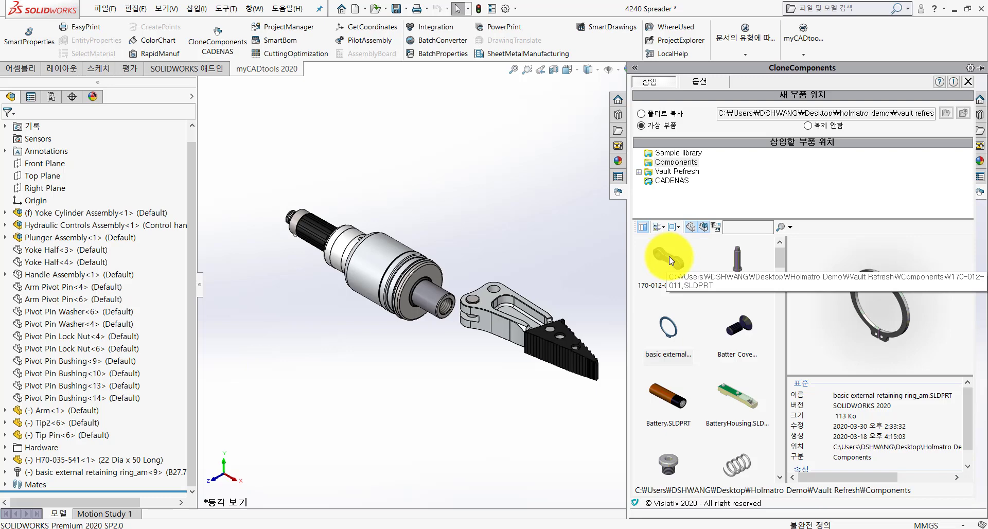
Insert 170-012-011.SLDPRT from the Components library as a virtual part just above the arm.
{"action": "left_click_drag", "start_coordinate": [670, 256], "coordinate": [472, 258]}
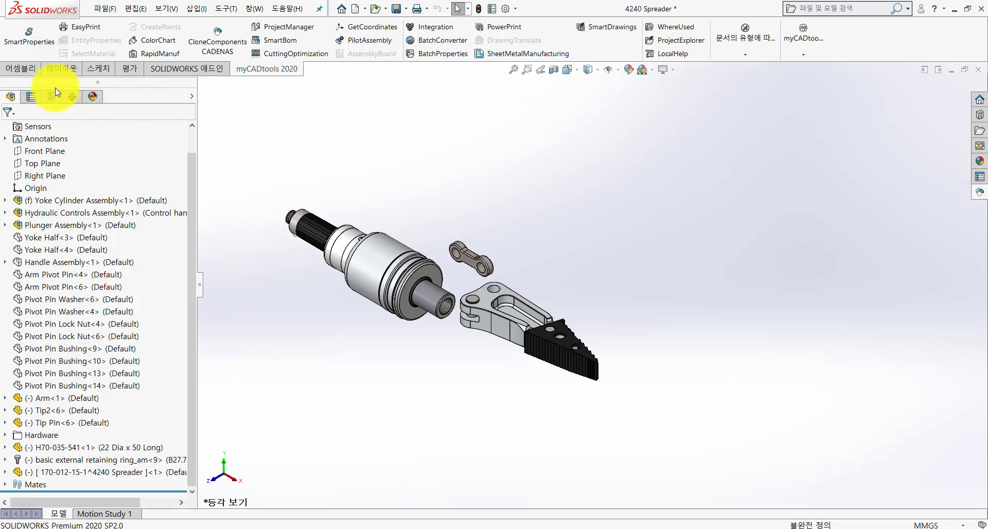
{"action": "left_click", "coordinate": [32, 71]}
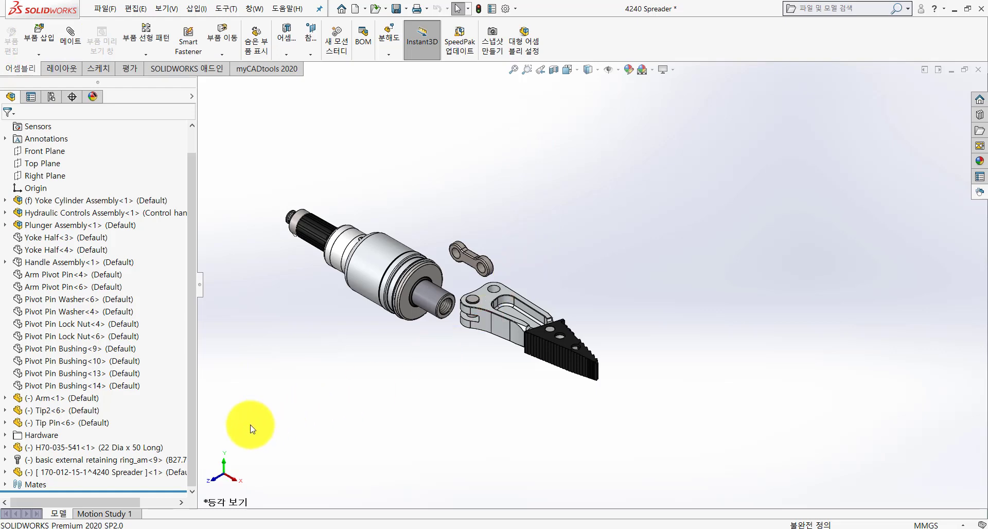
Compare the newly inserted virtual link part with its source 170-012-011.SLDPRT in the Components library.
{"action": "left_click", "coordinate": [144, 472]}
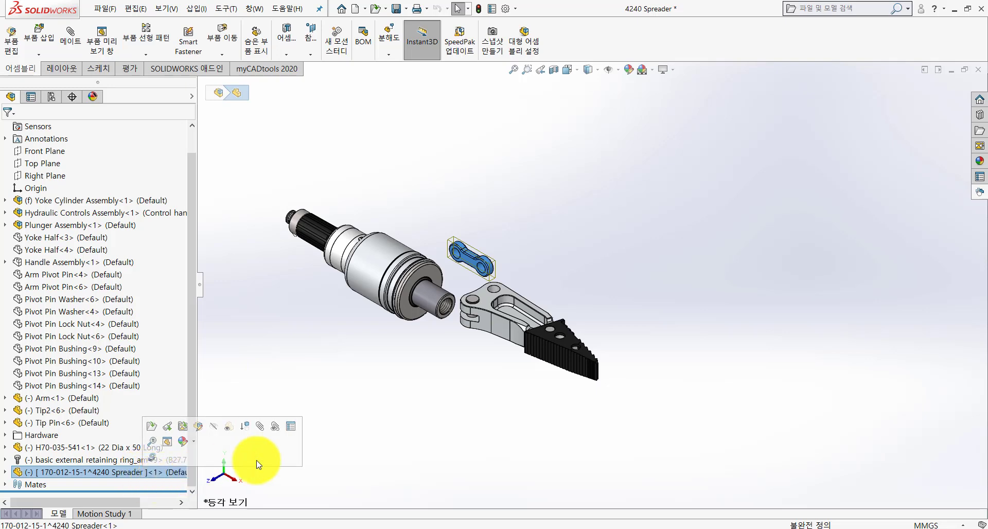
{"action": "left_click", "coordinate": [981, 192]}
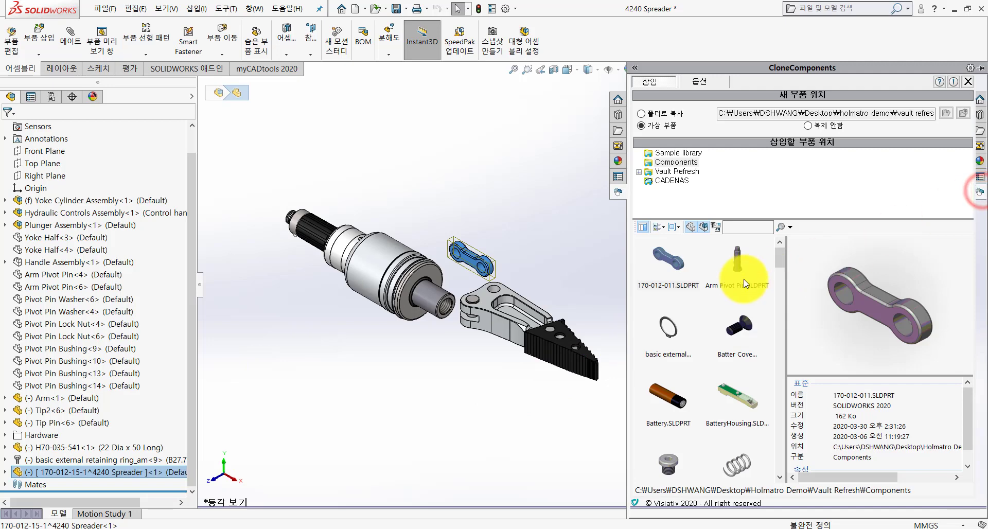
{"action": "left_click", "coordinate": [671, 263]}
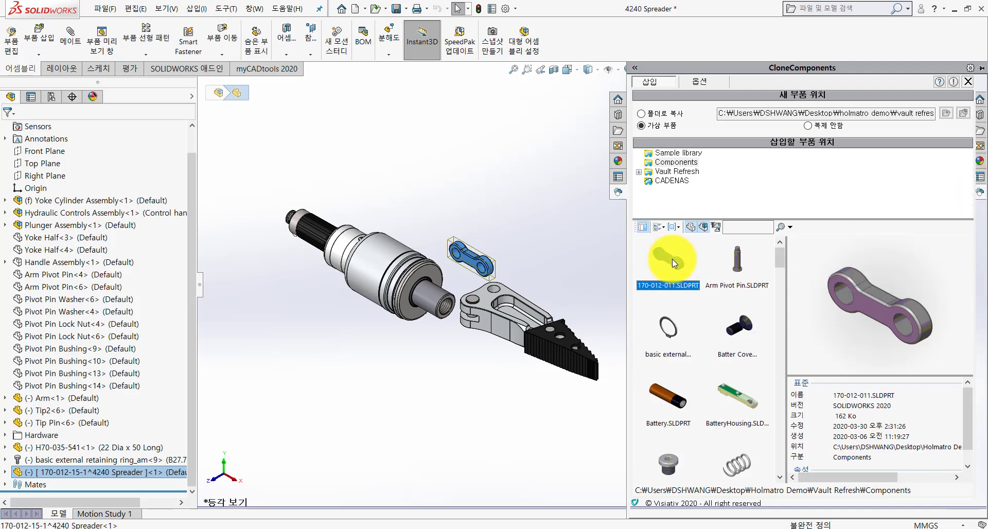
Insert a second virtual copy of 170-012-011.SLDPRT beside the first link, above the arm.
{"action": "left_click_drag", "start_coordinate": [672, 259], "coordinate": [517, 254]}
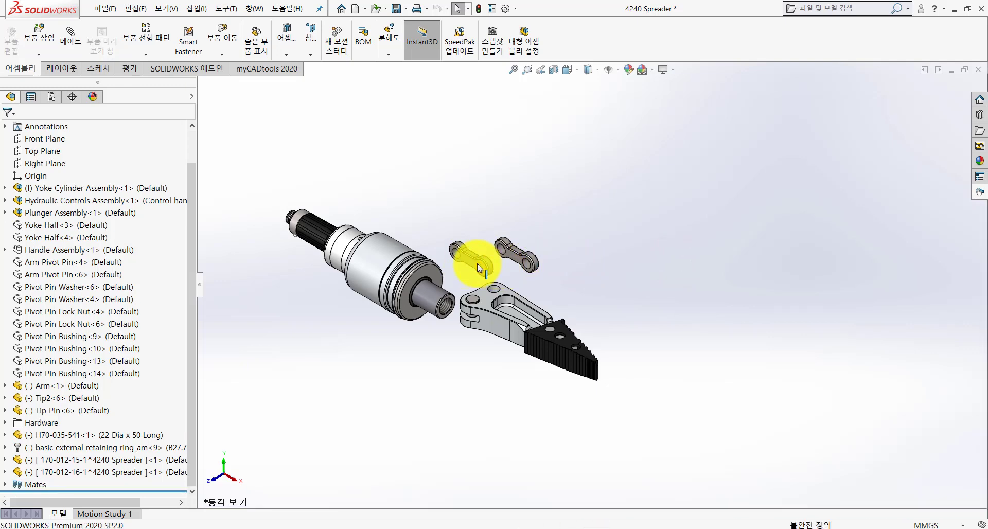
{"action": "scroll", "coordinate": [477, 264], "scroll_direction": "down", "scroll_amount": 2}
{"action": "scroll", "coordinate": [498, 257], "scroll_direction": "down", "scroll_amount": 2}
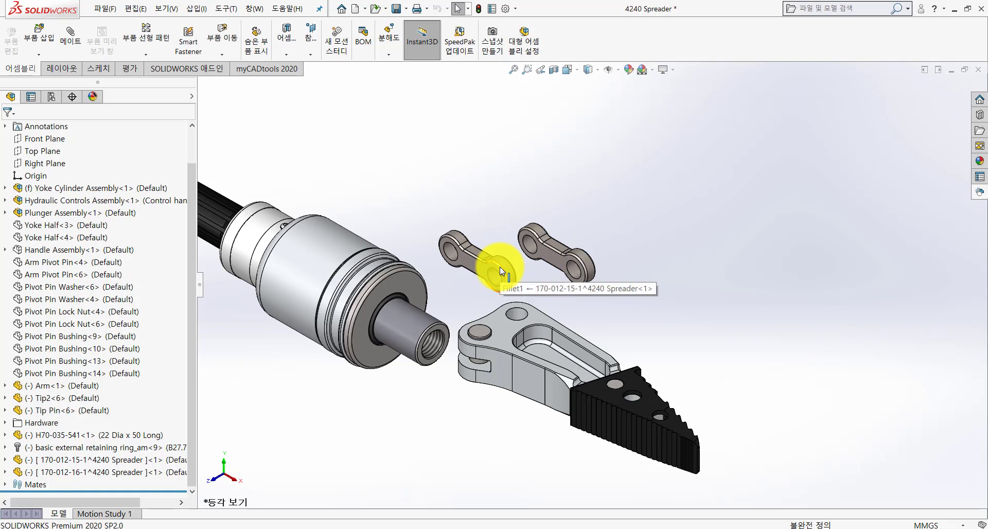
Set the Fillet1 radius of the first virtual link, 170-012-15-1, to 6 mm and compare it with the second link.
{"action": "left_click", "coordinate": [500, 267]}
{"action": "double_click", "coordinate": [499, 266]}
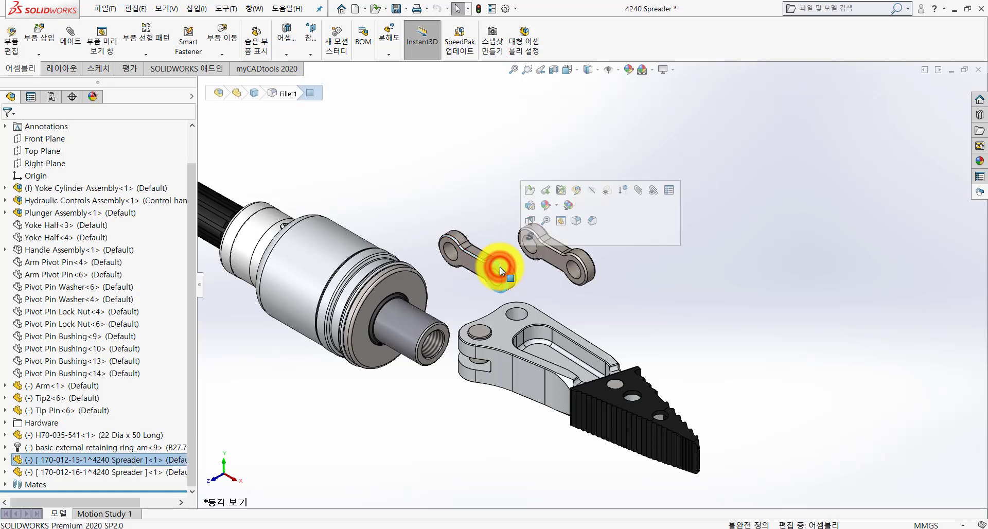
{"action": "left_click_drag", "start_coordinate": [459, 267], "coordinate": [457, 264]}
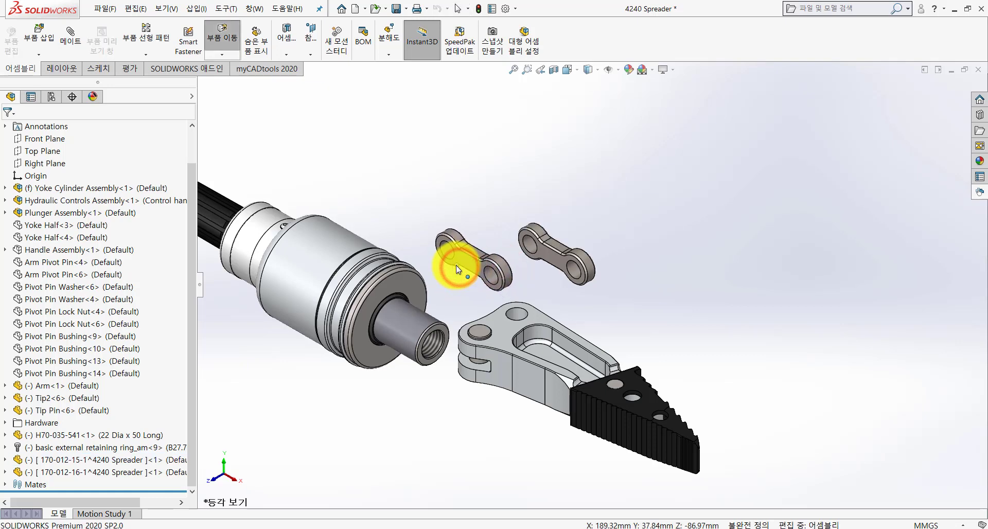
{"action": "left_click", "coordinate": [496, 265]}
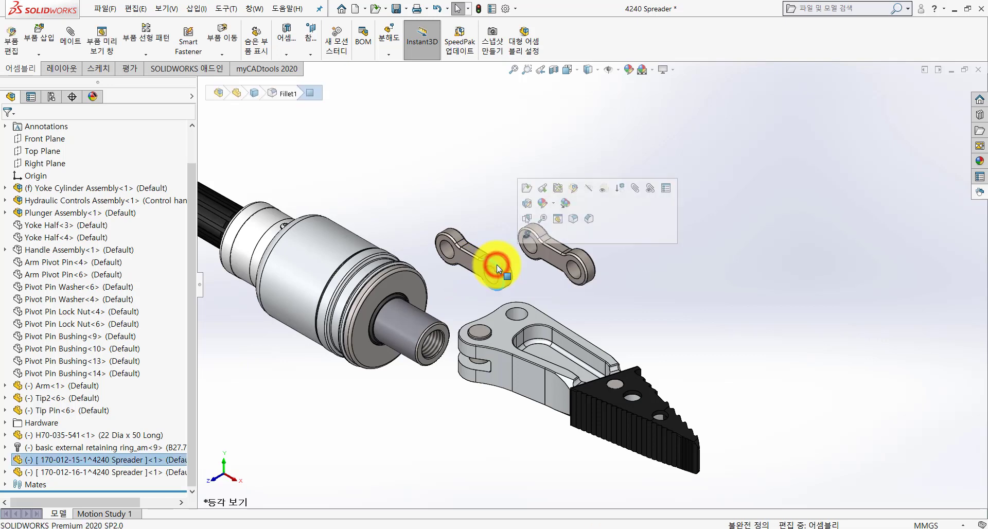
{"action": "left_click_drag", "start_coordinate": [496, 264], "coordinate": [449, 279]}
{"action": "left_click", "coordinate": [449, 279]}
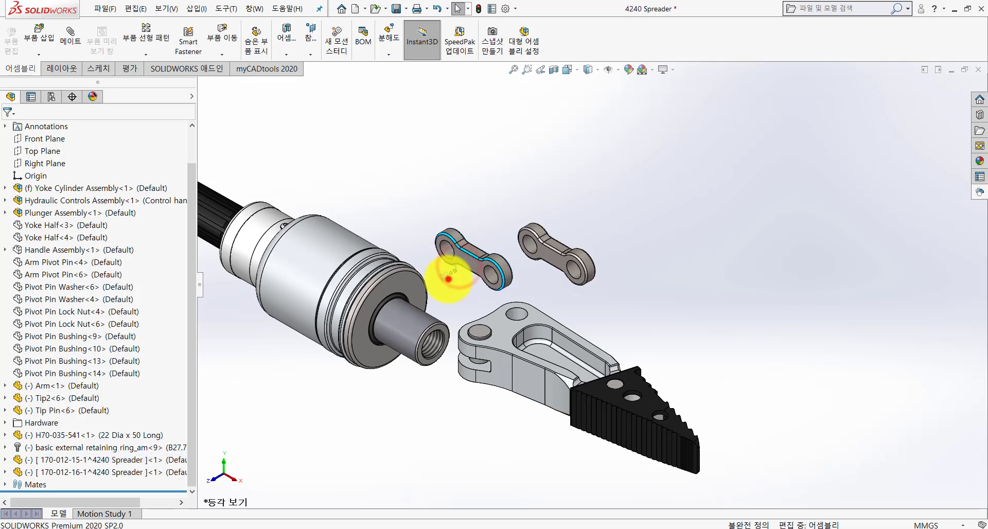
{"action": "double_click", "coordinate": [449, 279]}
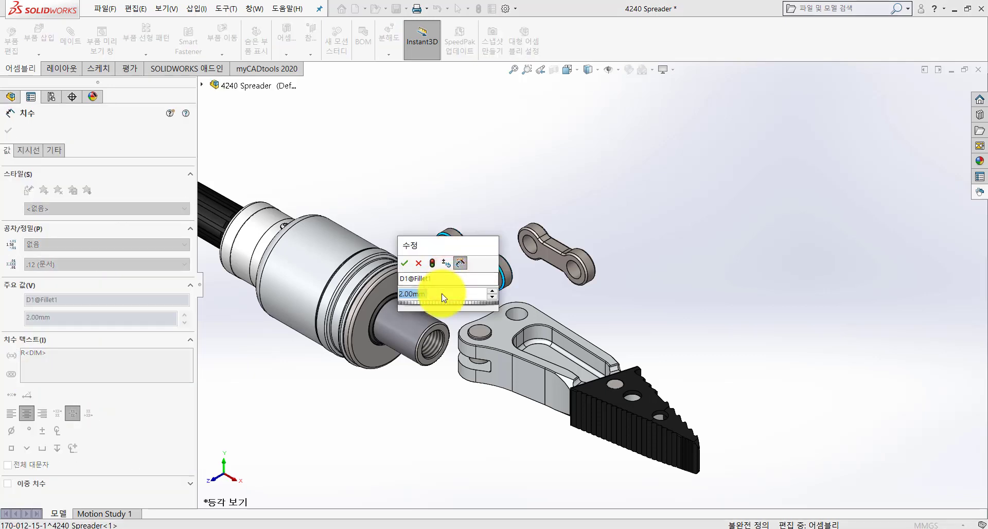
{"action": "type", "text": "6"}
{"action": "key", "text": "Return"}
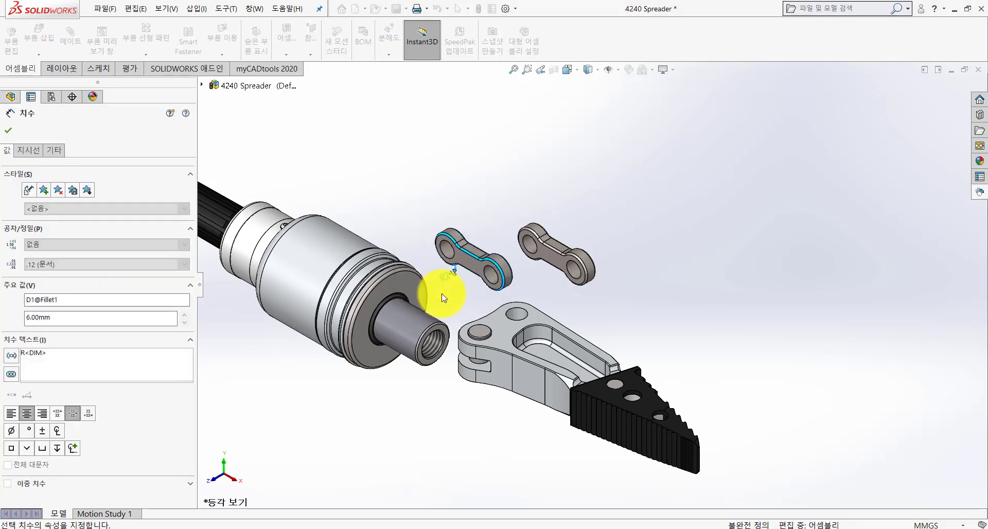
{"action": "left_click", "coordinate": [484, 204]}
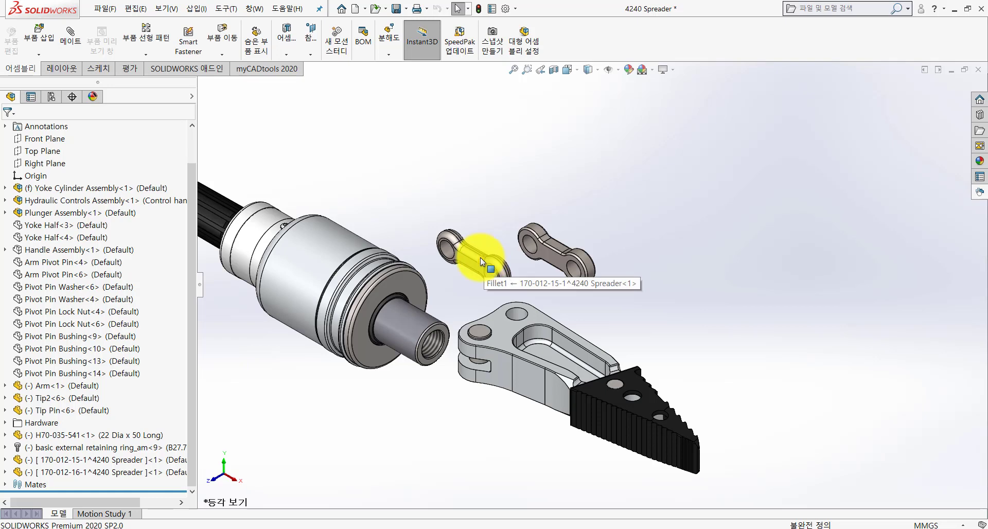
{"action": "scroll", "coordinate": [510, 280], "scroll_direction": "down", "scroll_amount": 3}
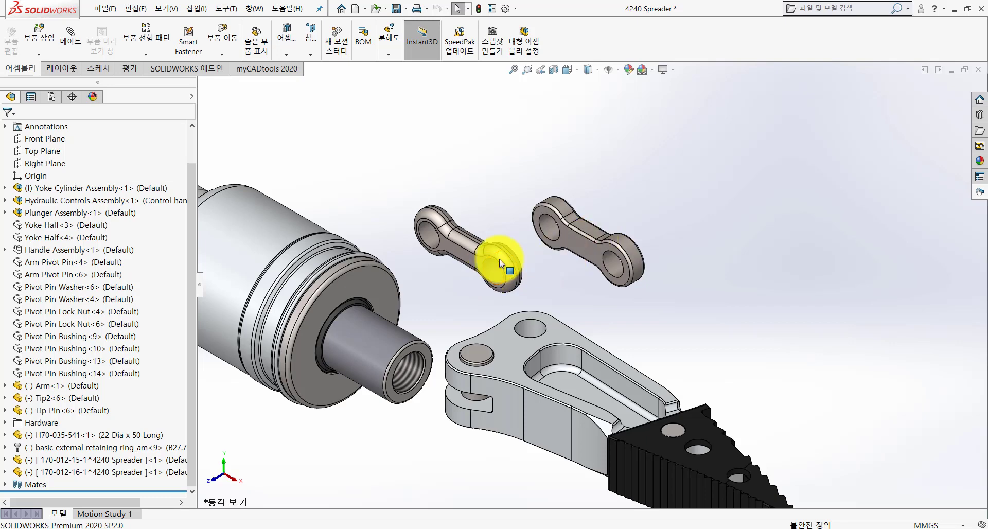
{"action": "left_click", "coordinate": [554, 289]}
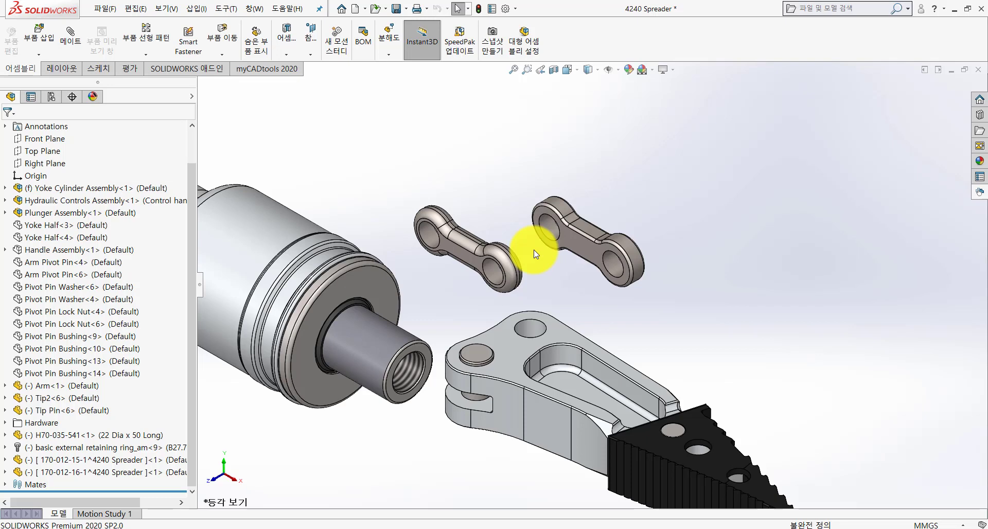
Examine the external save option for virtual parts 170-012-15-1 and 170-012-16-1, and cancel the save.
{"action": "left_click", "coordinate": [399, 8]}
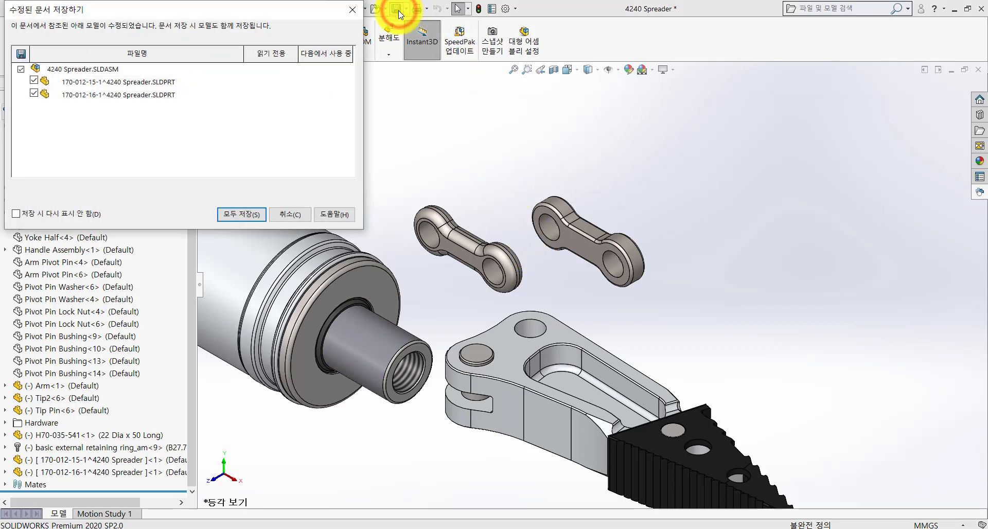
{"action": "left_click", "coordinate": [243, 212]}
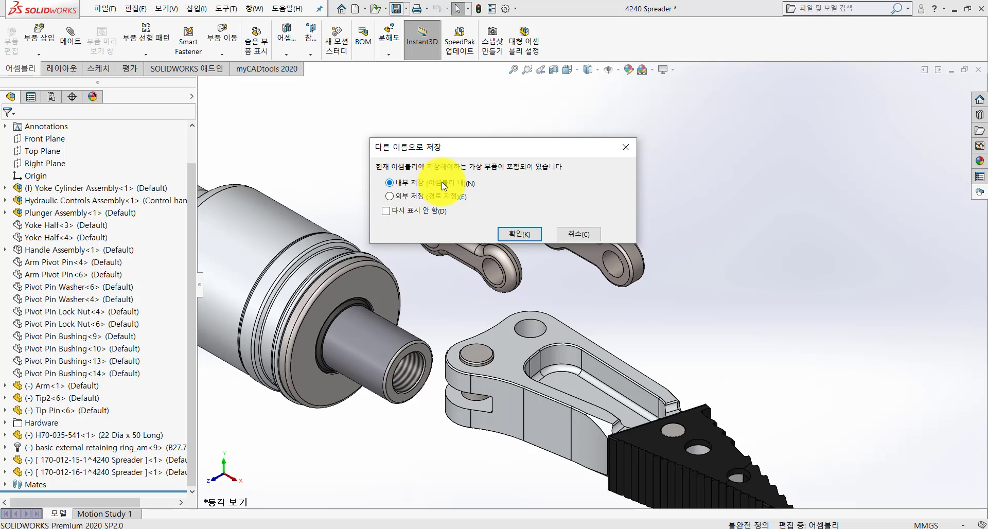
{"action": "left_click", "coordinate": [425, 197]}
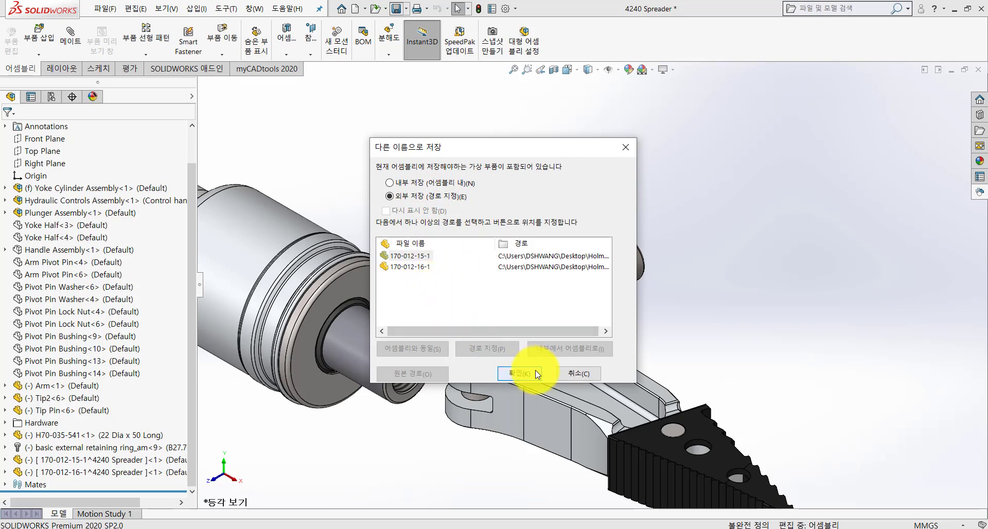
{"action": "left_click", "coordinate": [586, 379]}
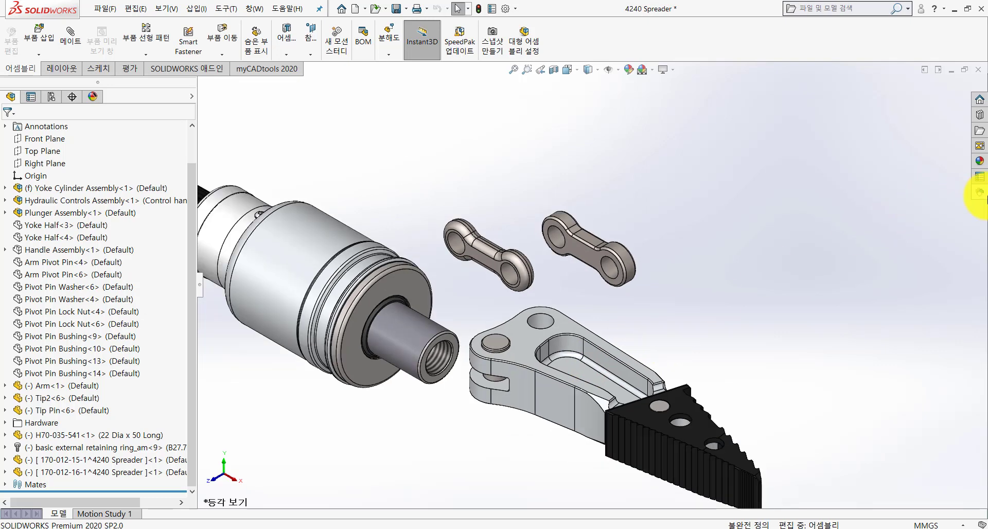
Add a date field in yy-MM-dd format to the CloneComponents quick naming definition for inserted parts.
{"action": "left_click", "coordinate": [981, 193]}
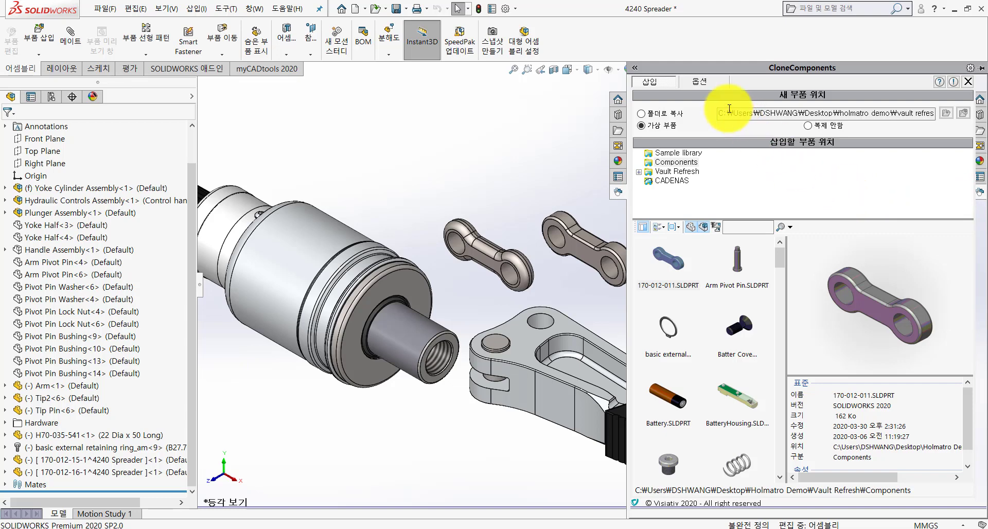
{"action": "left_click", "coordinate": [707, 82]}
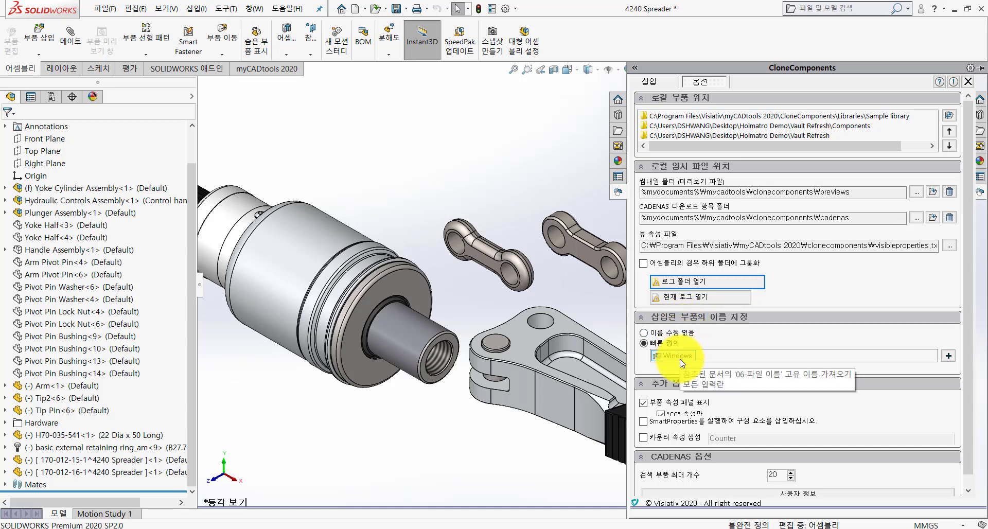
{"action": "left_click", "coordinate": [949, 356]}
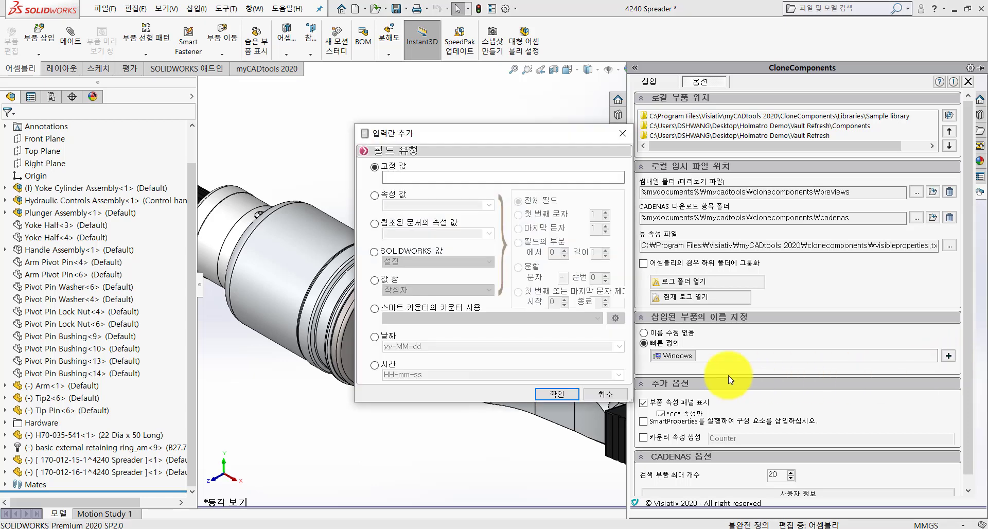
{"action": "left_click", "coordinate": [479, 134]}
{"action": "left_click_drag", "start_coordinate": [480, 134], "coordinate": [768, 74]}
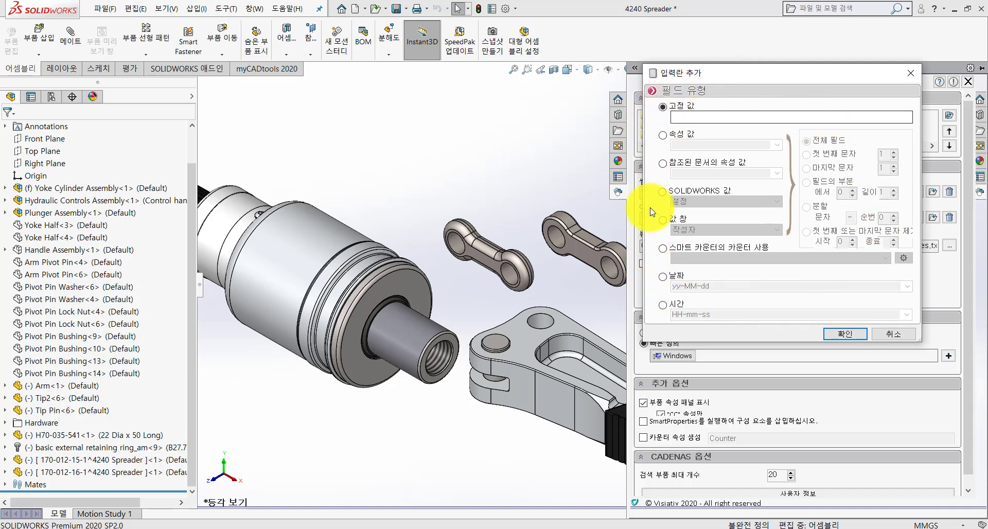
{"action": "left_click", "coordinate": [664, 278]}
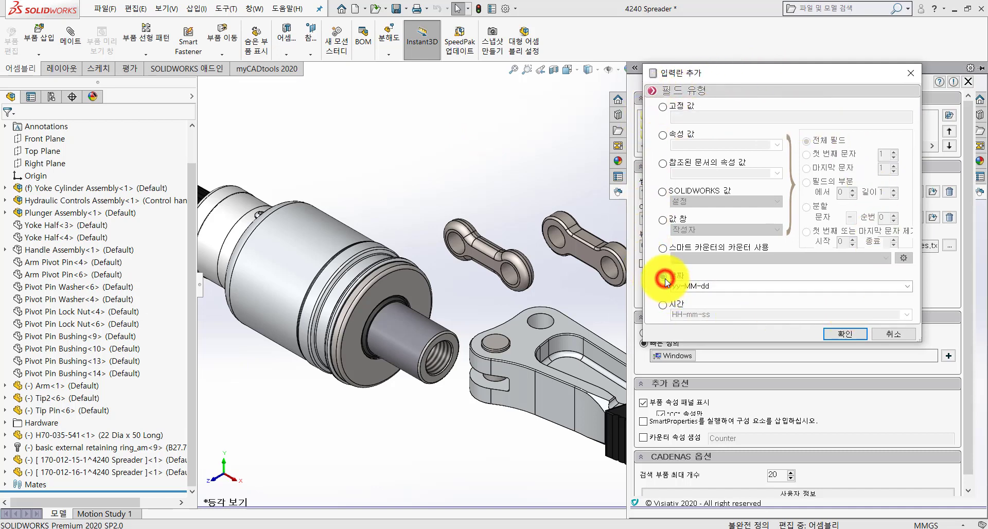
{"action": "left_click", "coordinate": [663, 305]}
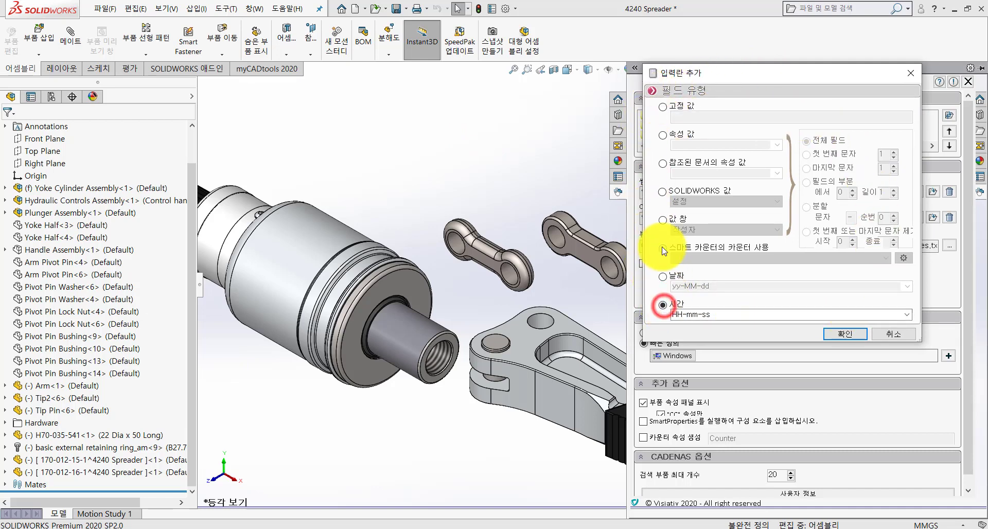
{"action": "left_click", "coordinate": [663, 164]}
{"action": "left_click", "coordinate": [663, 135]}
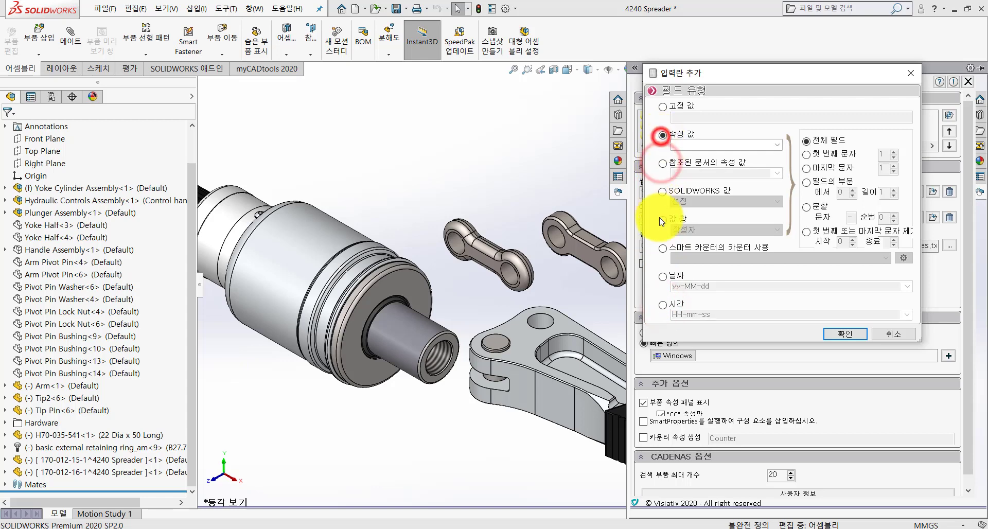
{"action": "left_click", "coordinate": [856, 340]}
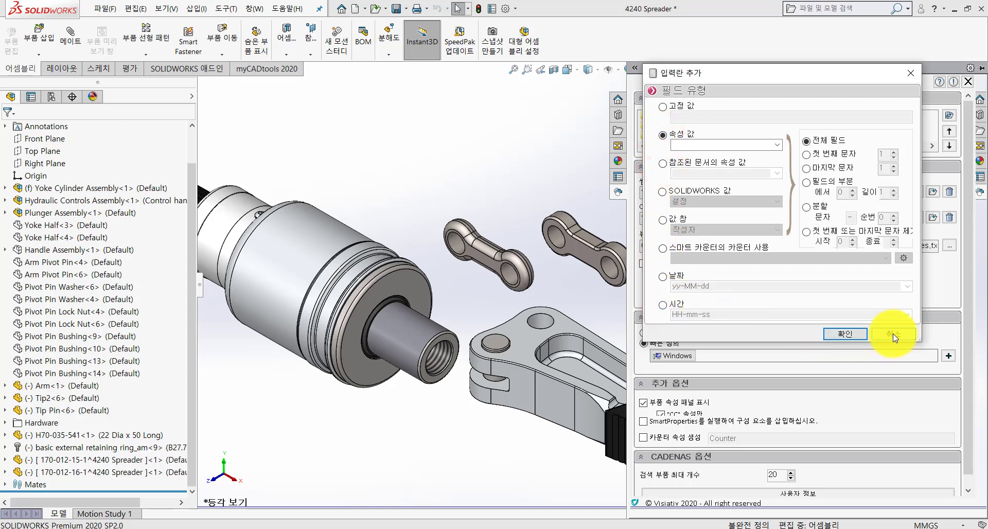
{"action": "left_click", "coordinate": [664, 278]}
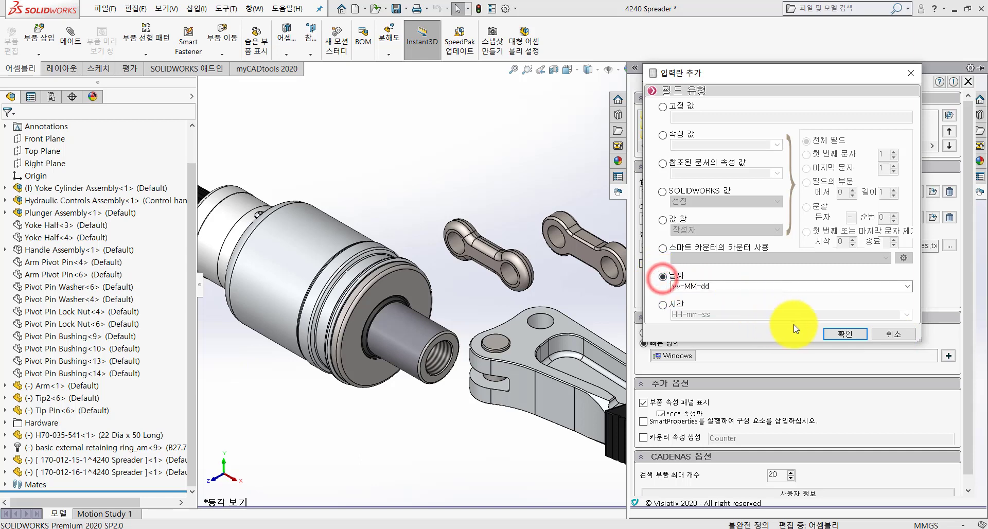
{"action": "left_click", "coordinate": [845, 336]}
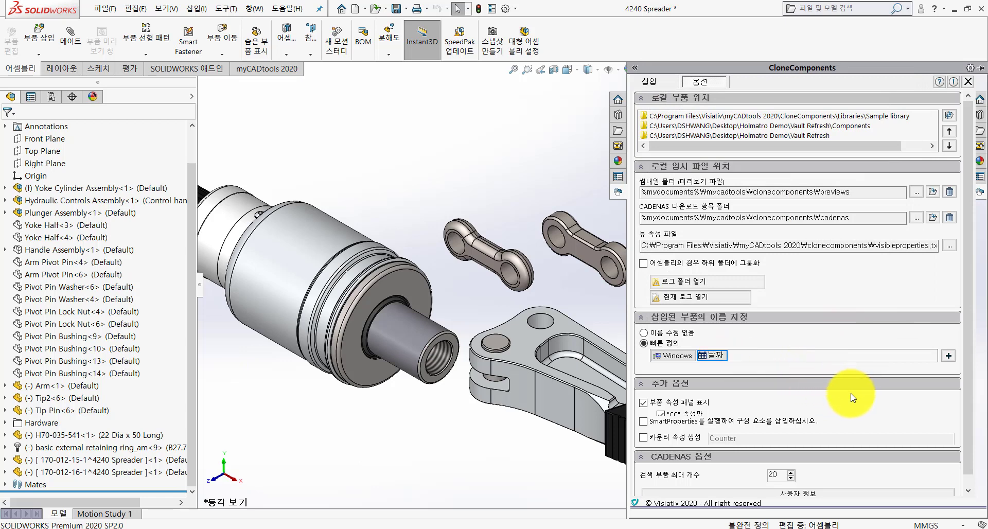
{"action": "scroll", "coordinate": [901, 407], "scroll_direction": "down", "scroll_amount": 1}
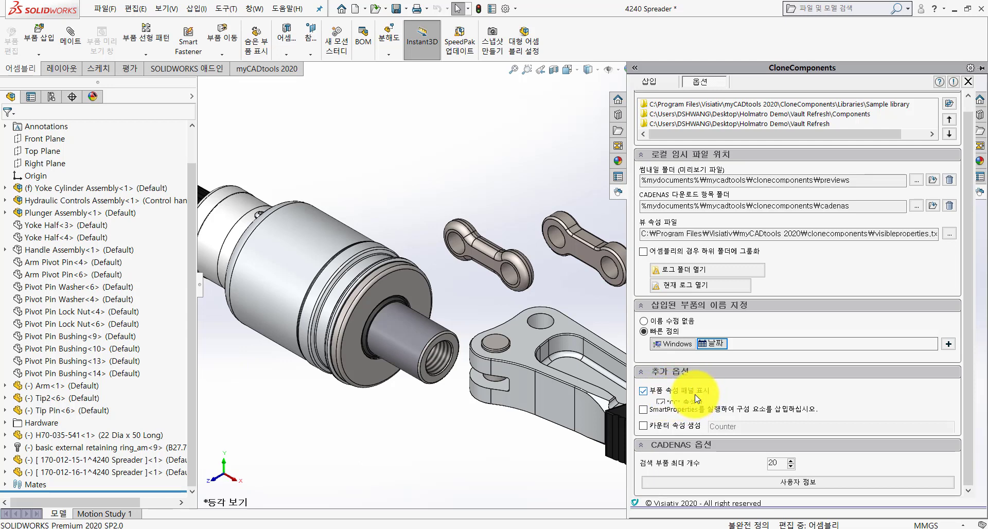
{"action": "left_click", "coordinate": [657, 82]}
{"action": "left_click", "coordinate": [508, 111]}
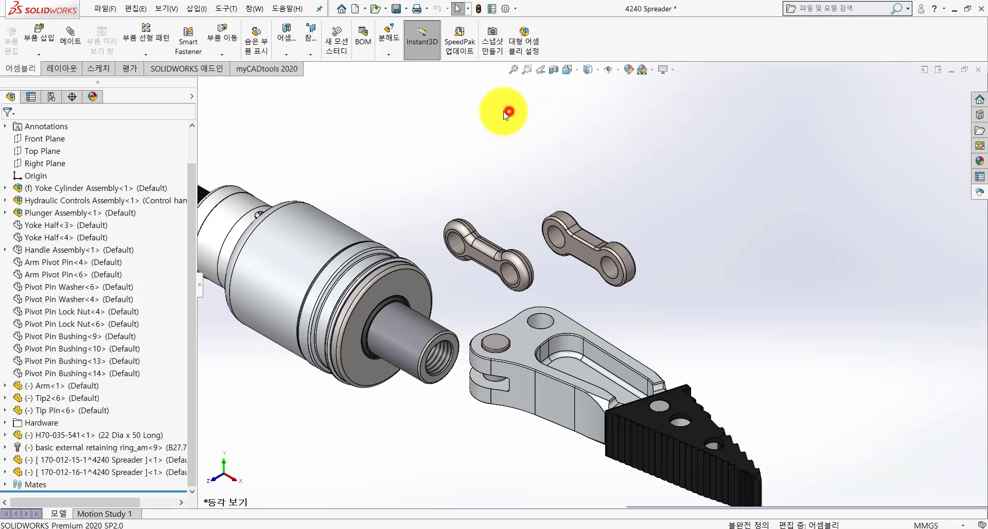
Open the NEW ROD END part from the Vault Refresh folder and bring up its custom properties.
{"action": "left_click", "coordinate": [375, 14]}
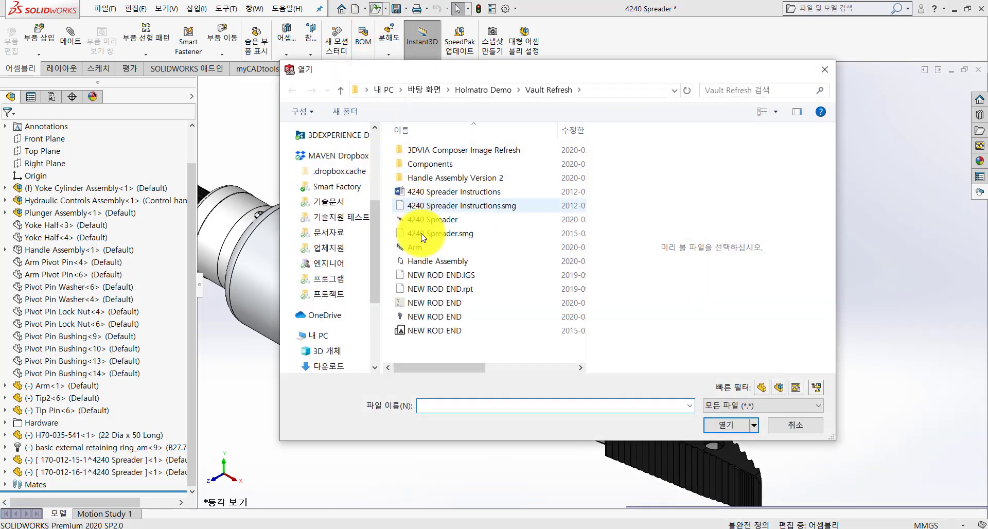
{"action": "left_click", "coordinate": [434, 317]}
{"action": "double_click", "coordinate": [434, 317]}
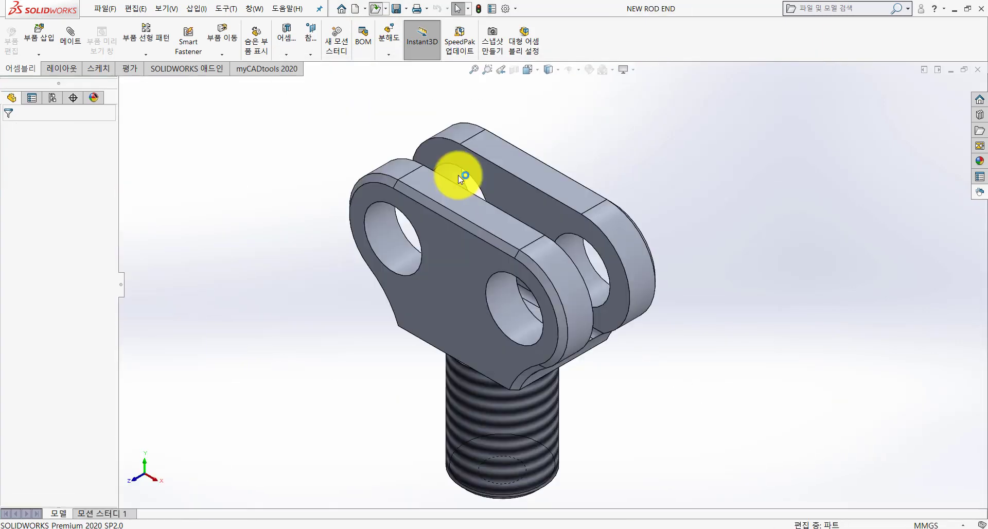
{"action": "left_click", "coordinate": [492, 9]}
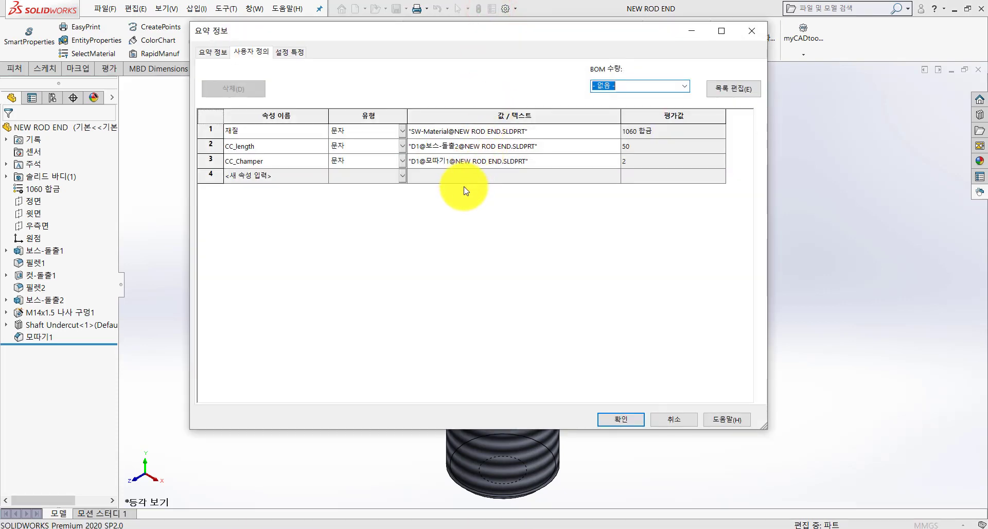
Try adding references to the fork's sketch dimension and the threaded shank's extrusion length to the CC_length property value.
{"action": "left_click_drag", "start_coordinate": [495, 31], "coordinate": [319, 20]}
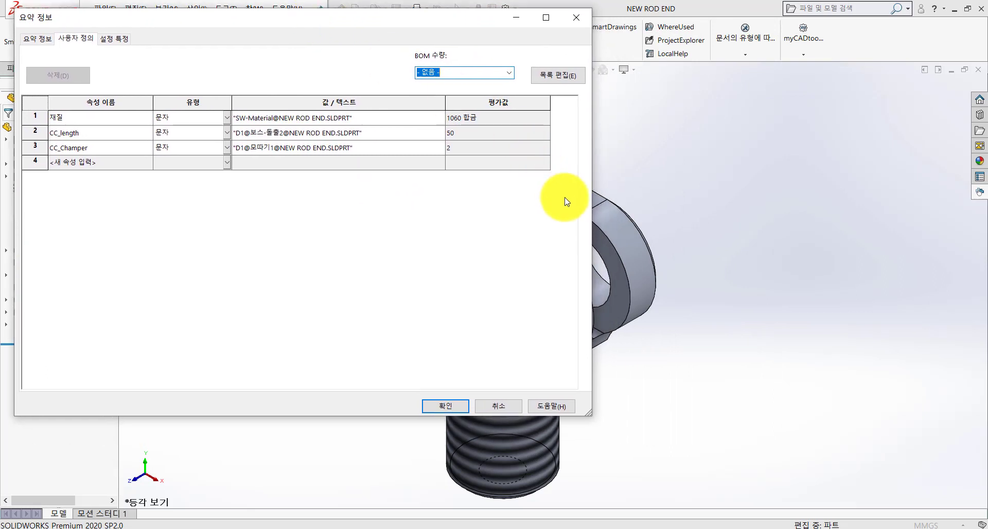
{"action": "scroll", "coordinate": [734, 260], "scroll_direction": "up", "scroll_amount": 5}
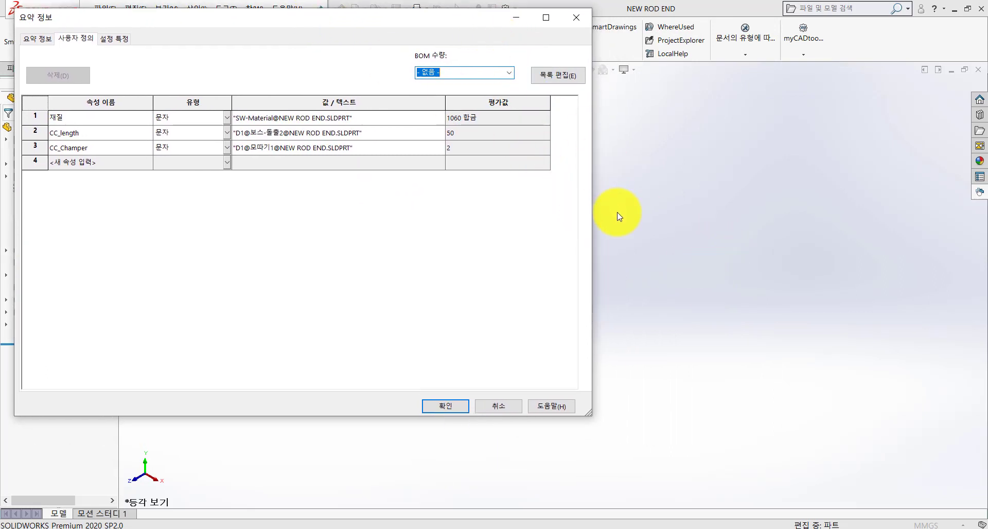
{"action": "middle_click_drag", "start_coordinate": [632, 274], "coordinate": [819, 273], "text": "ctrl"}
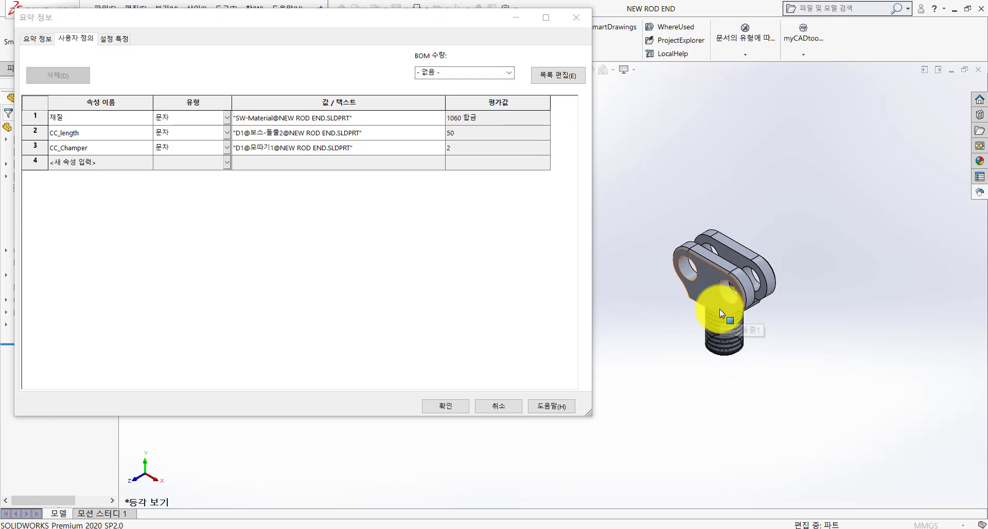
{"action": "scroll", "coordinate": [720, 309], "scroll_direction": "down", "scroll_amount": 5}
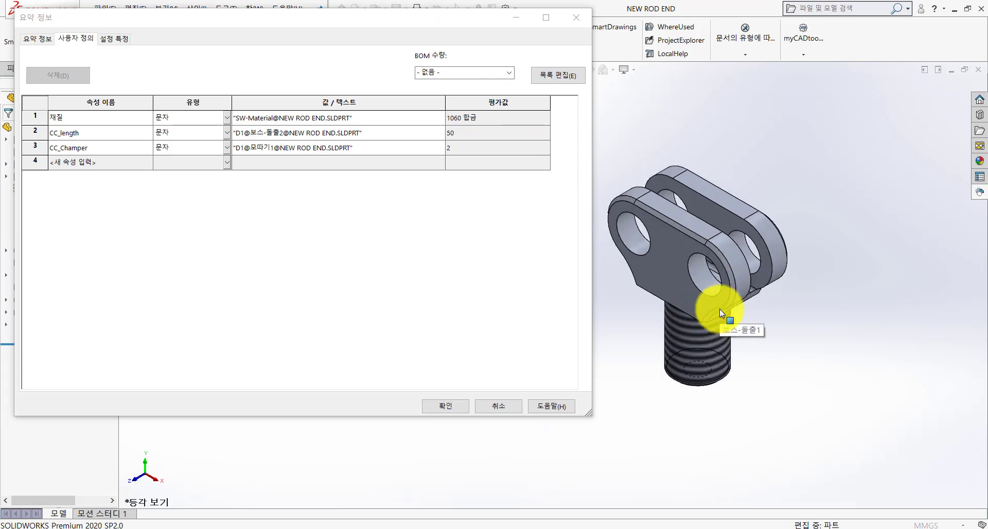
{"action": "left_click", "coordinate": [271, 132]}
{"action": "left_click", "coordinate": [721, 272]}
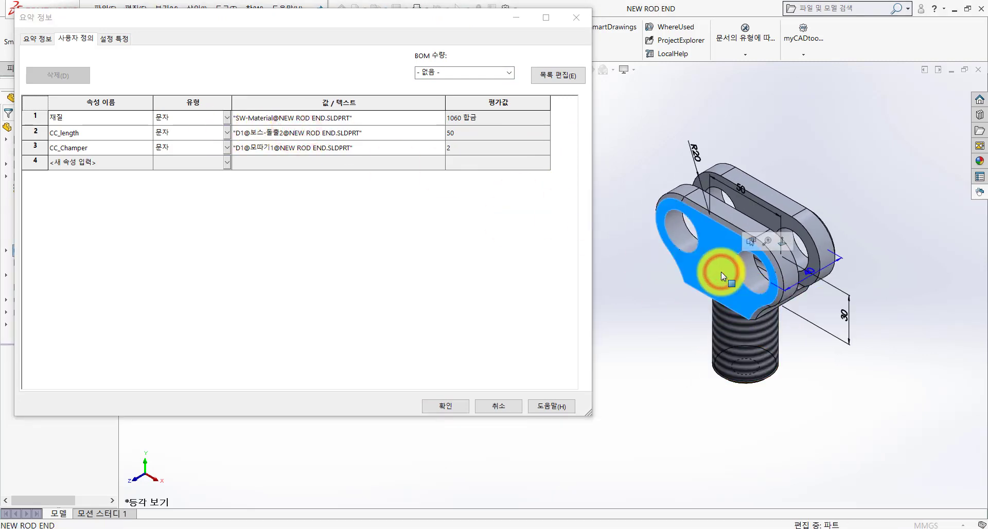
{"action": "left_click", "coordinate": [741, 187]}
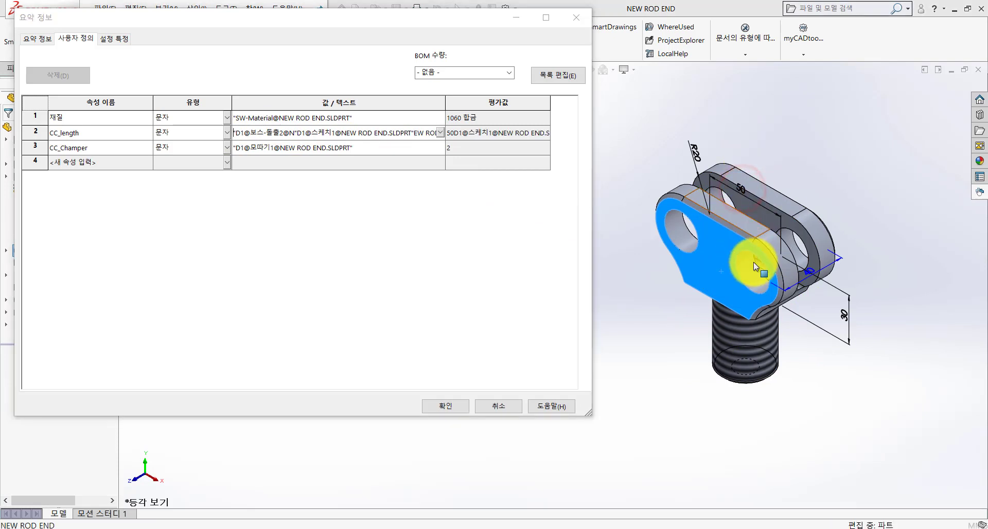
{"action": "left_click", "coordinate": [769, 340]}
{"action": "left_click", "coordinate": [795, 351]}
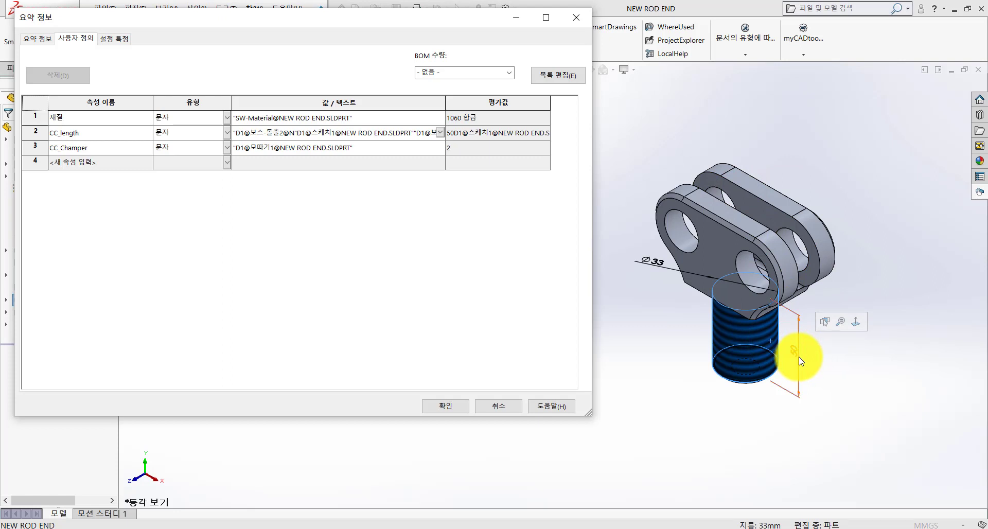
{"action": "left_click", "coordinate": [695, 405]}
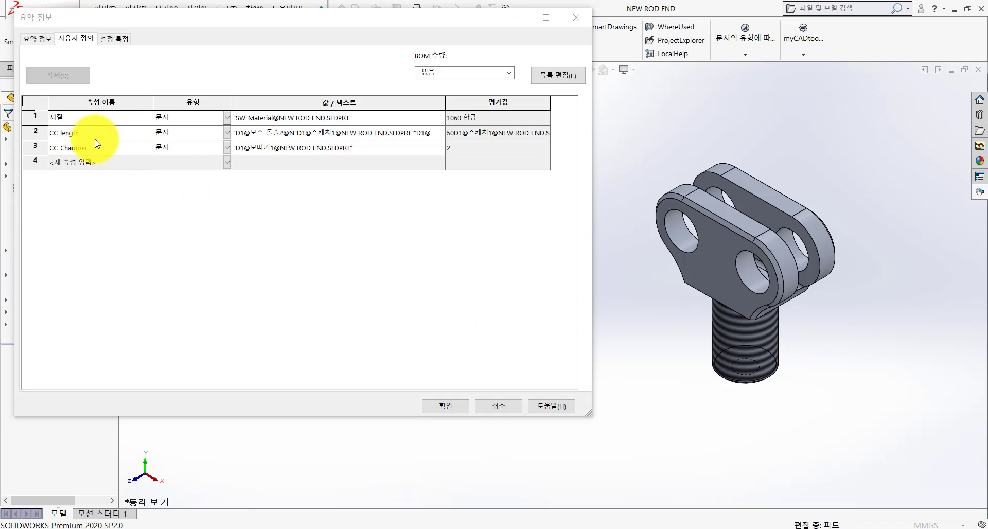
Examine the CC_ prefix of the CC_length and CC_Champer properties and the dimension-linked value, and discard the property edits.
{"action": "left_click", "coordinate": [50, 133]}
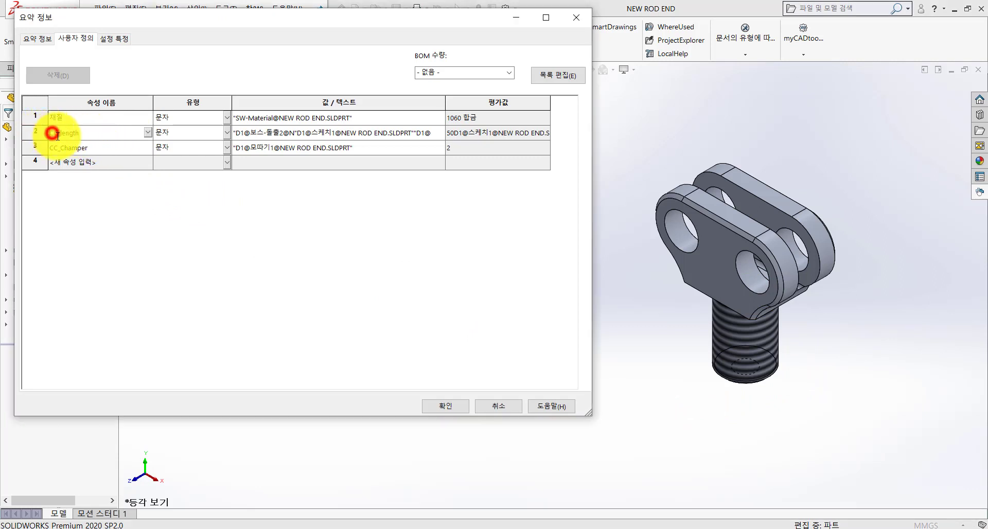
{"action": "left_click", "coordinate": [57, 133]}
{"action": "left_click", "coordinate": [55, 134]}
{"action": "left_click_drag", "start_coordinate": [50, 133], "coordinate": [88, 133]}
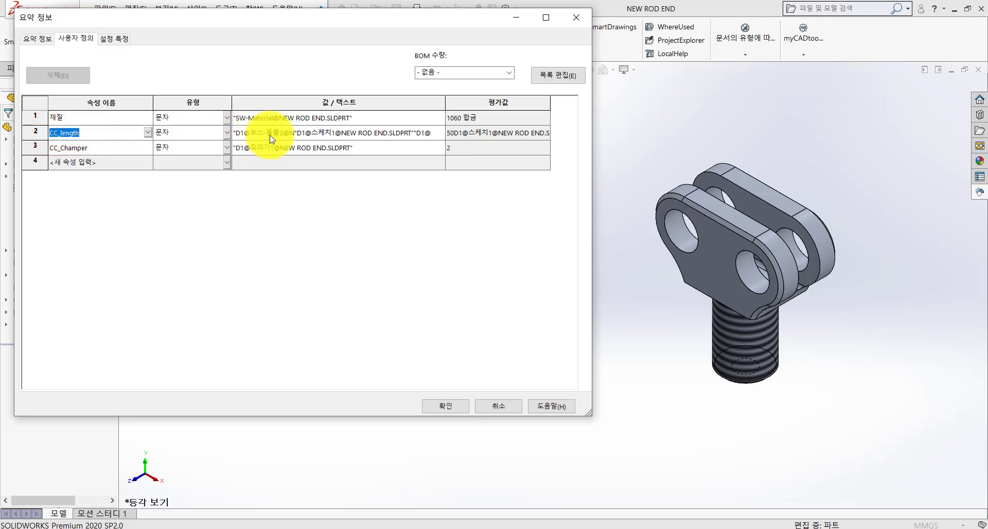
{"action": "left_click", "coordinate": [290, 133]}
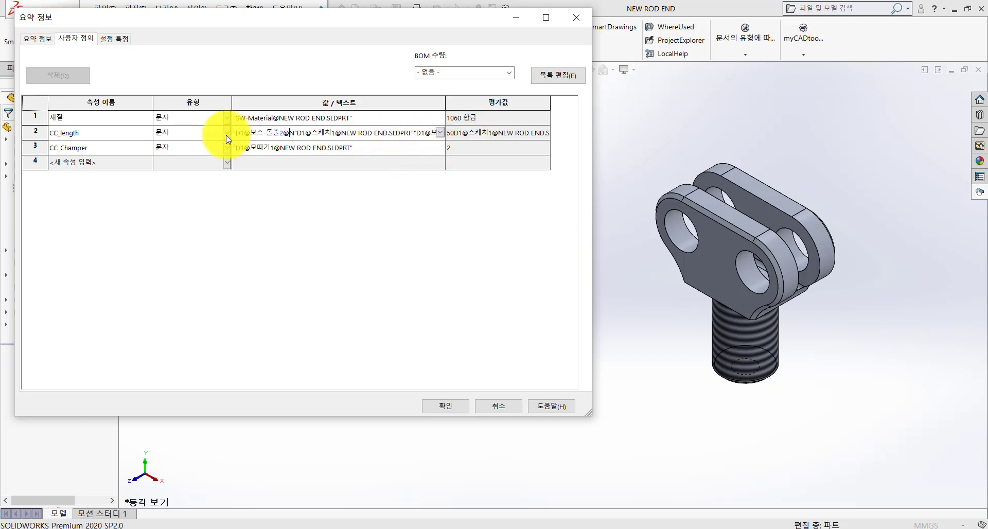
{"action": "left_click", "coordinate": [99, 135]}
{"action": "left_click", "coordinate": [95, 150]}
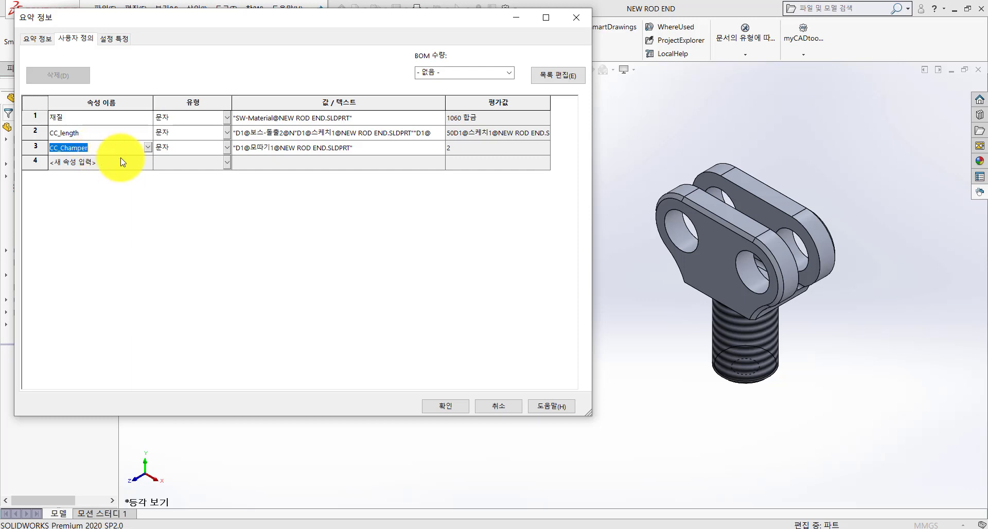
{"action": "left_click", "coordinate": [499, 406]}
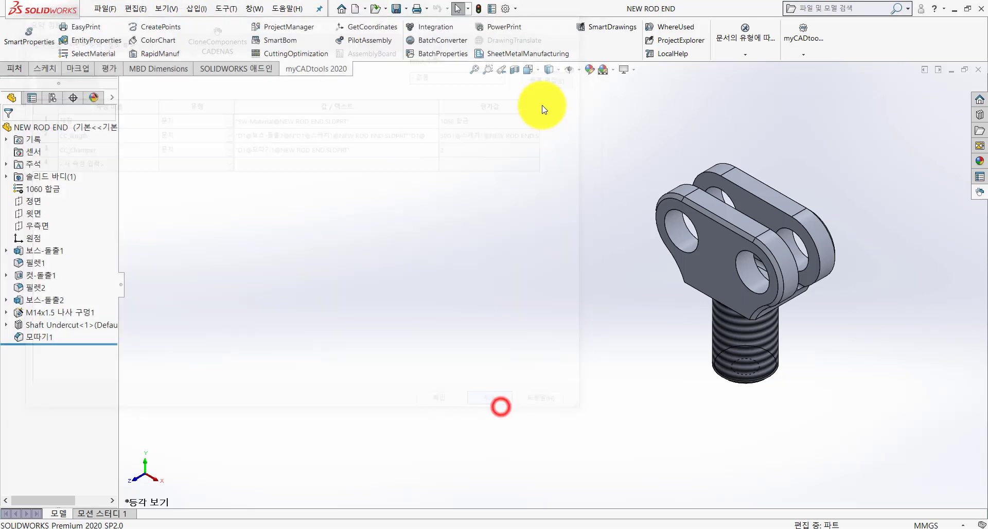
Reopen the custom properties of NEW ROD END, compare CC_length and CC_Champer with the shank length and chamfer dimensions, and close them.
{"action": "left_click", "coordinate": [491, 10]}
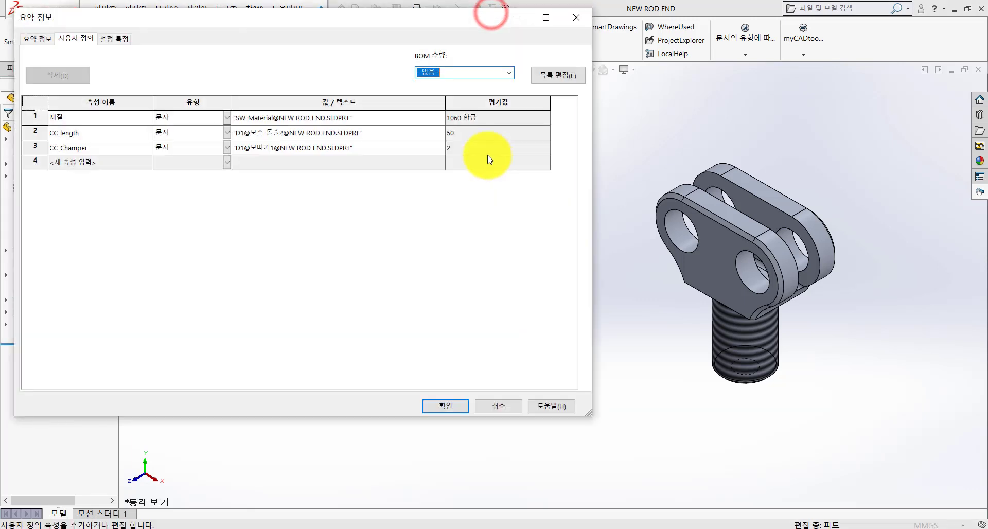
{"action": "left_click", "coordinate": [460, 133]}
{"action": "left_click", "coordinate": [744, 344]}
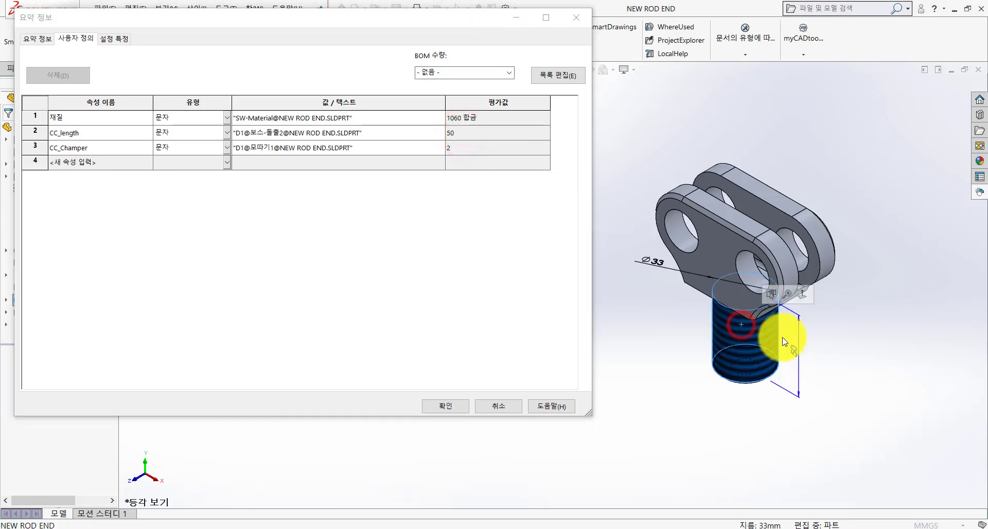
{"action": "left_click", "coordinate": [665, 349]}
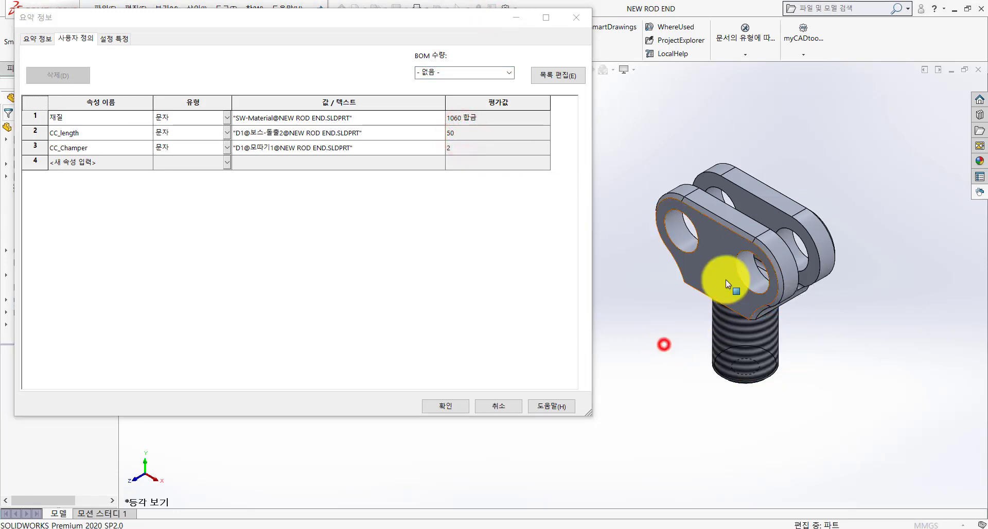
{"action": "left_click", "coordinate": [772, 257]}
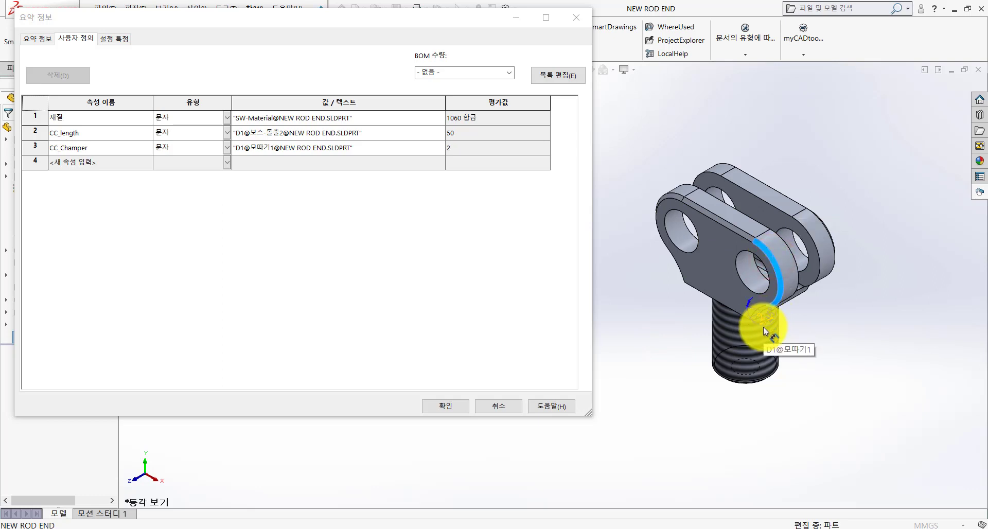
{"action": "left_click", "coordinate": [672, 371]}
{"action": "left_click", "coordinate": [446, 405]}
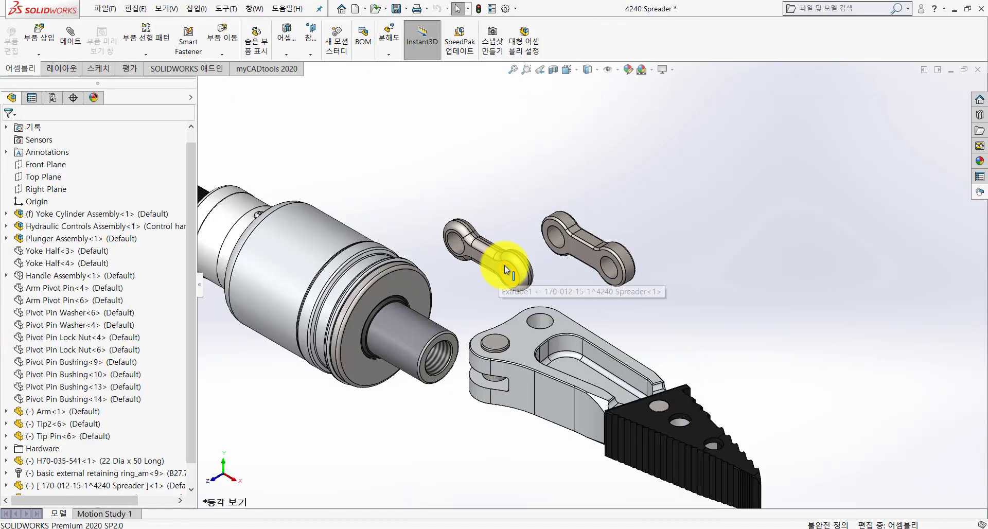
Insert NEW ROD END from the Vault Refresh library into the 4240 Spreader assembly as a virtual part beside the two links.
{"action": "left_click", "coordinate": [650, 175]}
{"action": "left_click", "coordinate": [981, 194]}
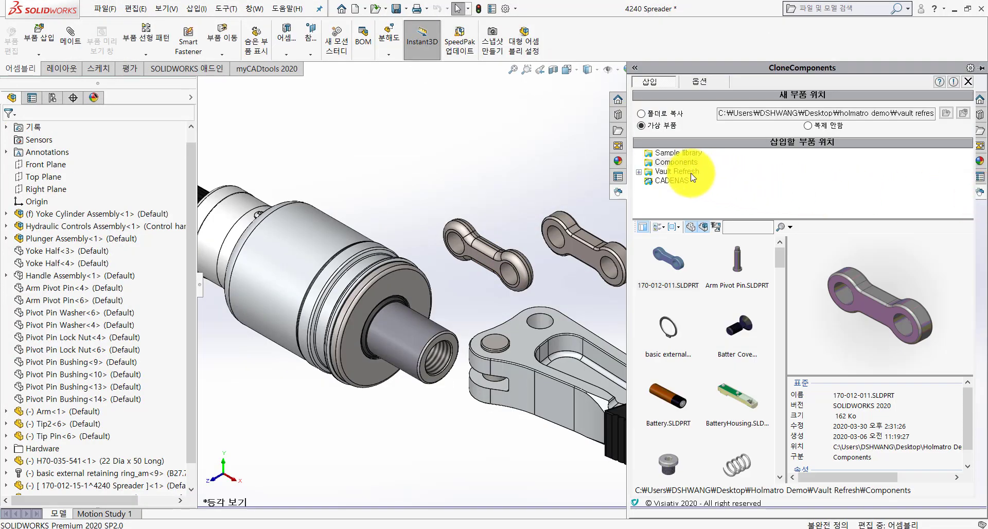
{"action": "left_click", "coordinate": [691, 172]}
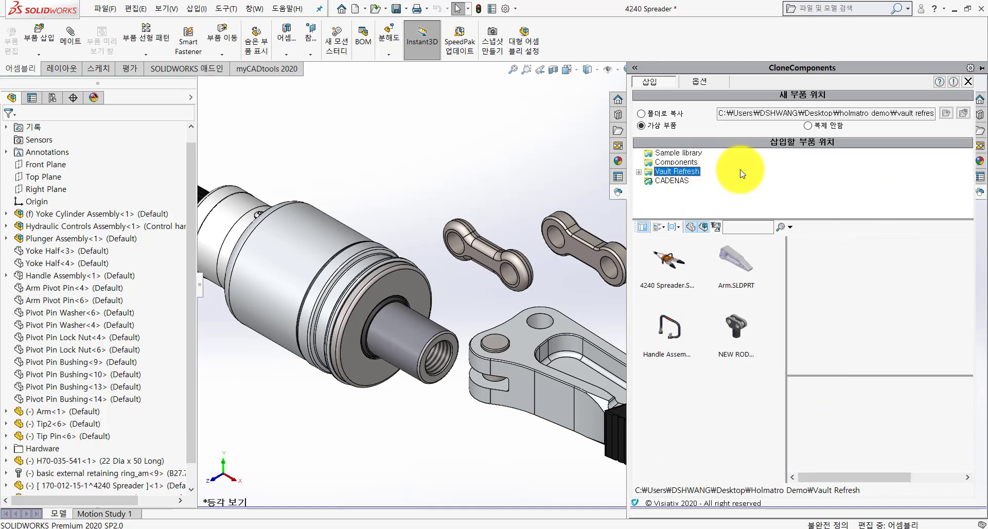
{"action": "left_click", "coordinate": [701, 80]}
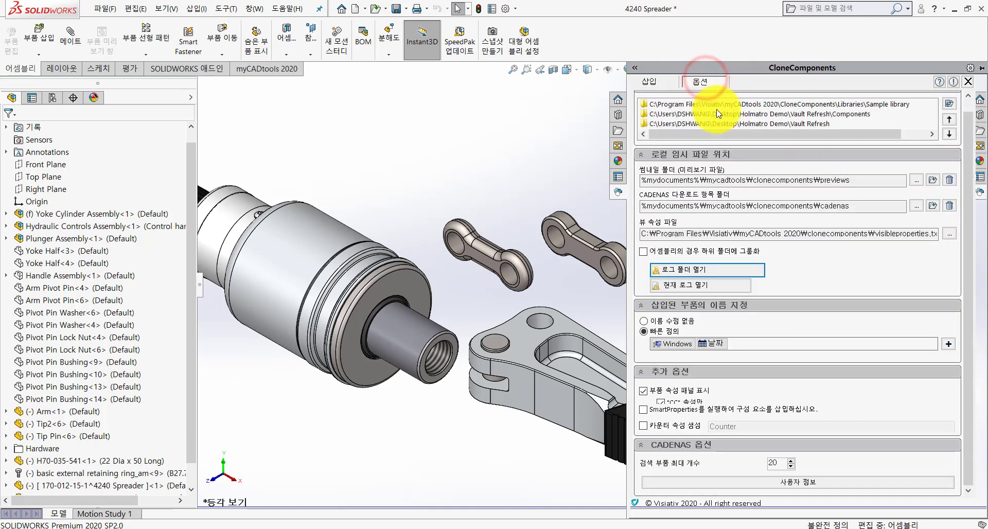
{"action": "left_click", "coordinate": [652, 81]}
{"action": "scroll", "coordinate": [614, 316], "scroll_direction": "up", "scroll_amount": 5}
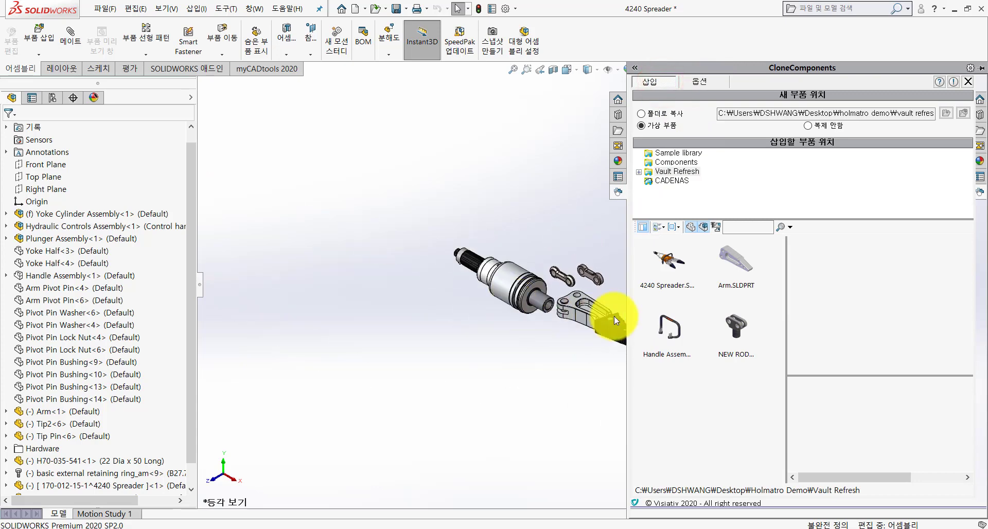
{"action": "scroll", "coordinate": [614, 316], "scroll_direction": "down", "scroll_amount": 5}
{"action": "left_click_drag", "start_coordinate": [731, 330], "coordinate": [620, 226]}
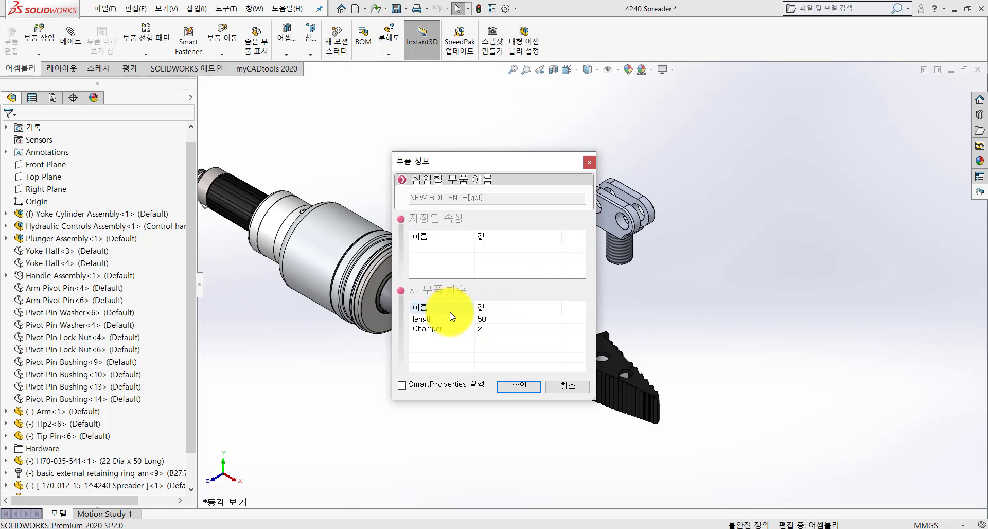
Set the new rod end's length to 80 and its Champer to 5, and complete the insertion.
{"action": "left_click", "coordinate": [498, 319]}
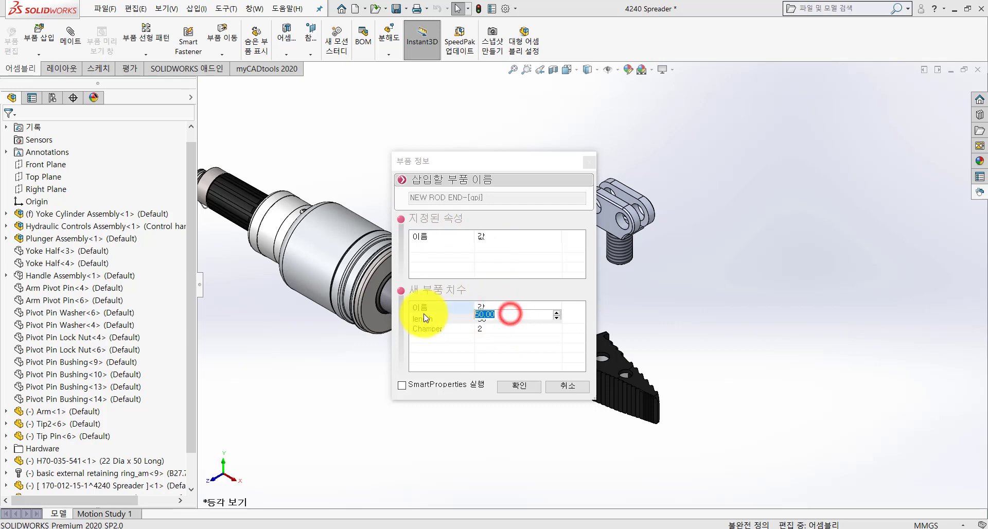
{"action": "type", "text": "80"}
{"action": "left_click", "coordinate": [490, 330]}
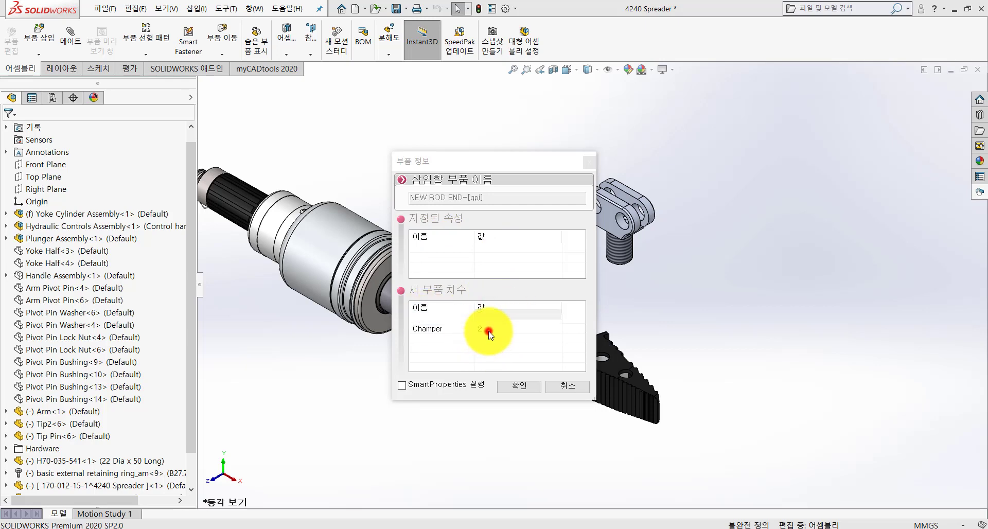
{"action": "left_click", "coordinate": [498, 329]}
{"action": "left_click_drag", "start_coordinate": [506, 327], "coordinate": [435, 332]}
{"action": "type", "text": "5"}
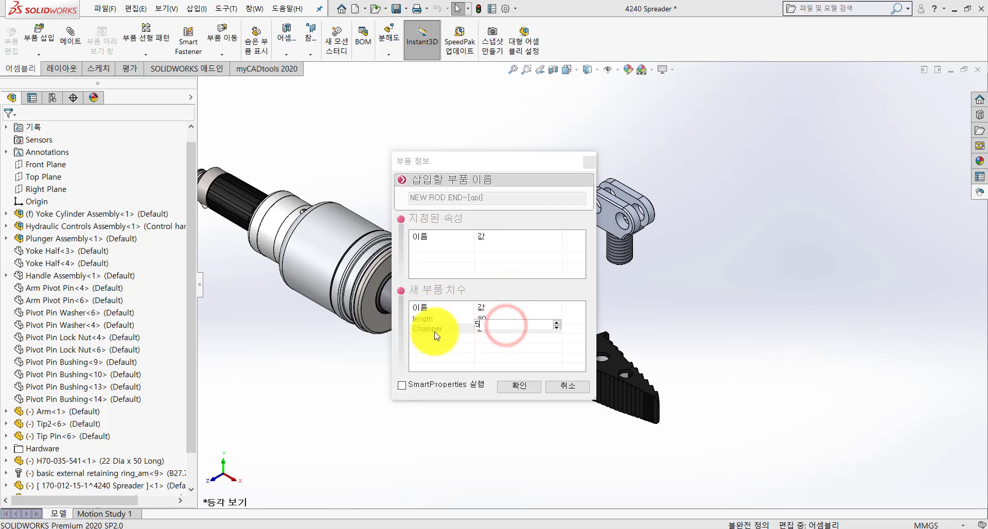
{"action": "key", "text": "Return"}
{"action": "left_click", "coordinate": [516, 385]}
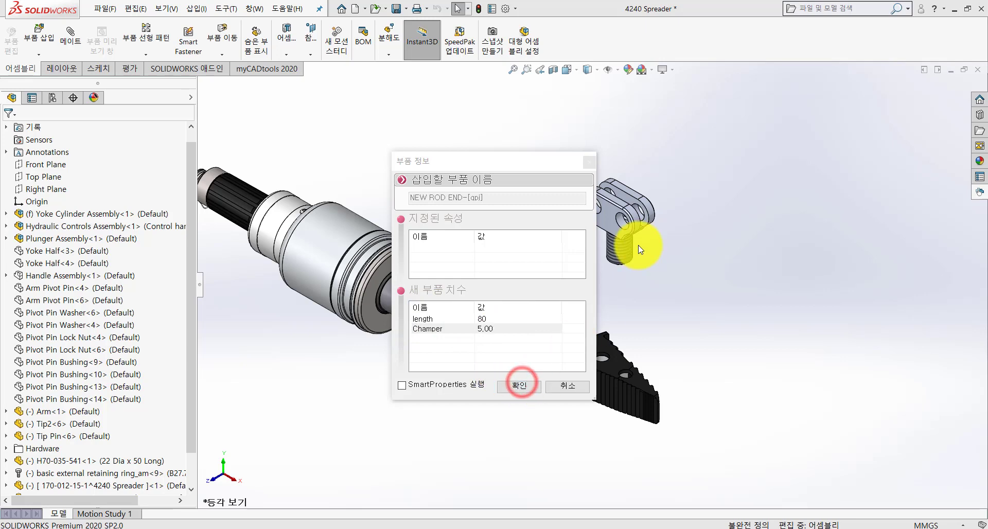
{"action": "left_click", "coordinate": [531, 386]}
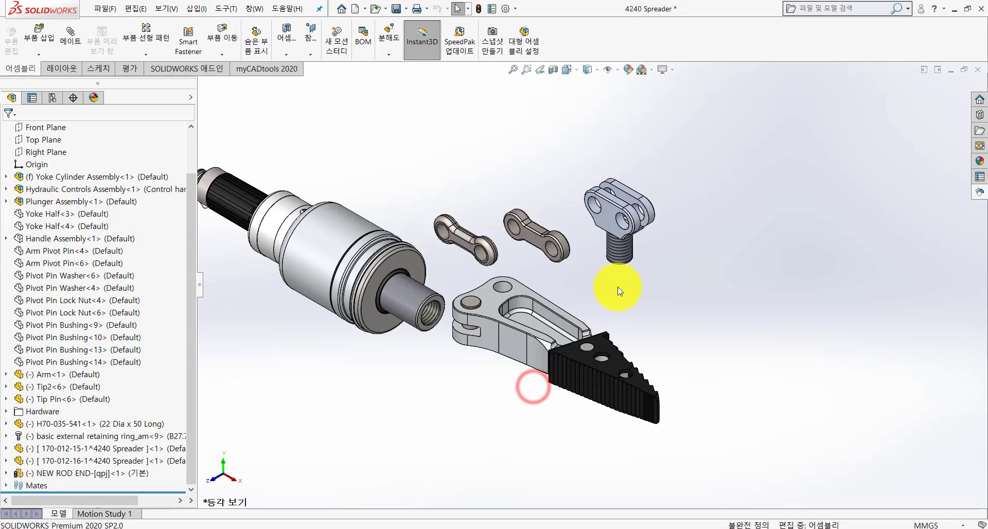
{"action": "left_click", "coordinate": [646, 249]}
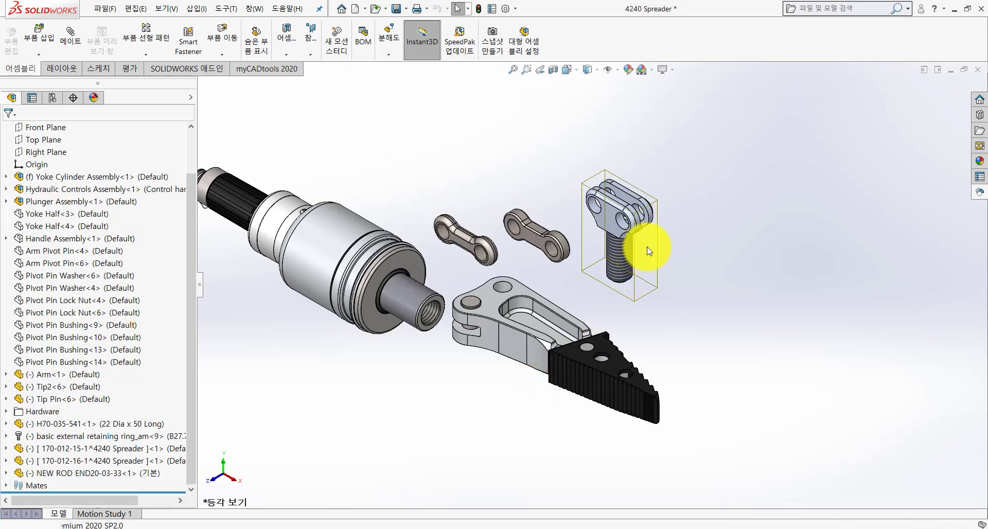
{"action": "scroll", "coordinate": [672, 246], "scroll_direction": "down", "scroll_amount": 2}
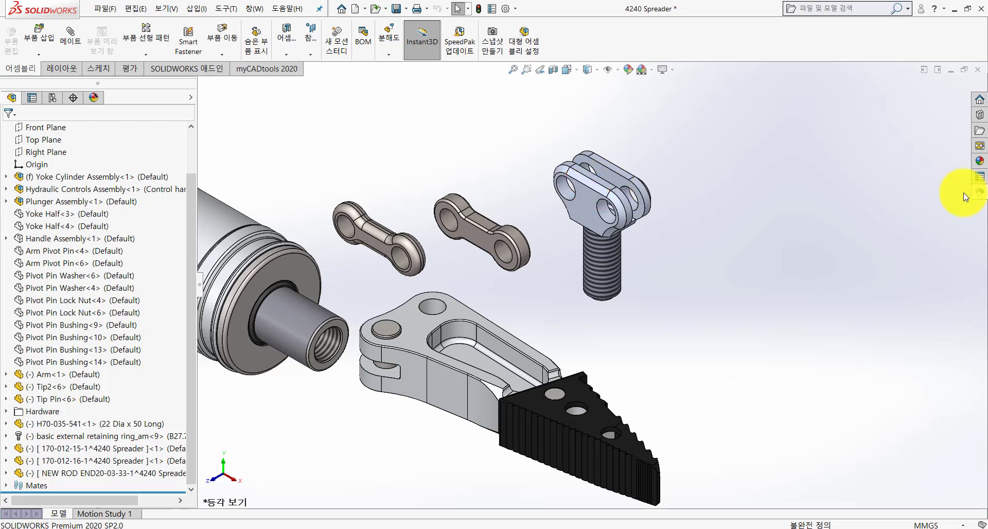
Review the CloneComponents quick naming definition with its date field and compare it with the inserted rod end's name in the component tree.
{"action": "left_click", "coordinate": [981, 192]}
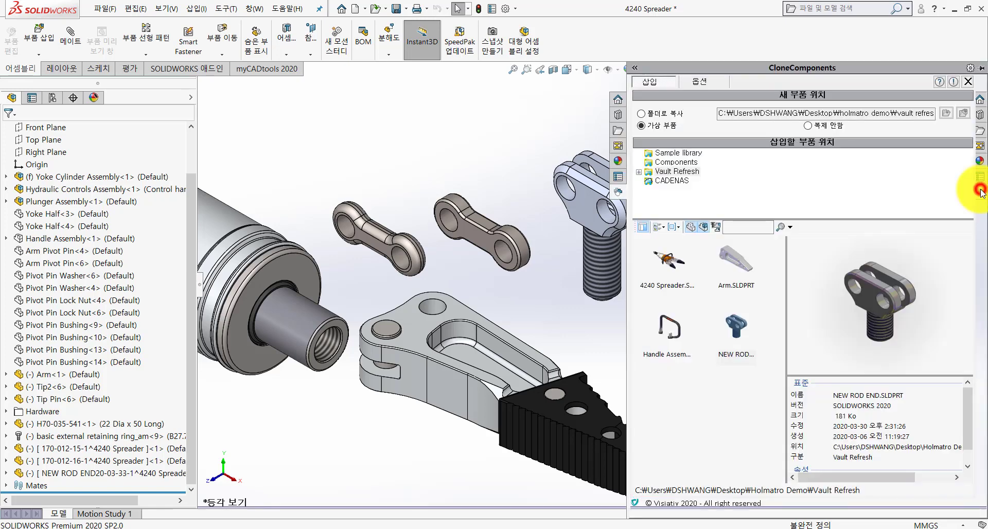
{"action": "left_click", "coordinate": [712, 83]}
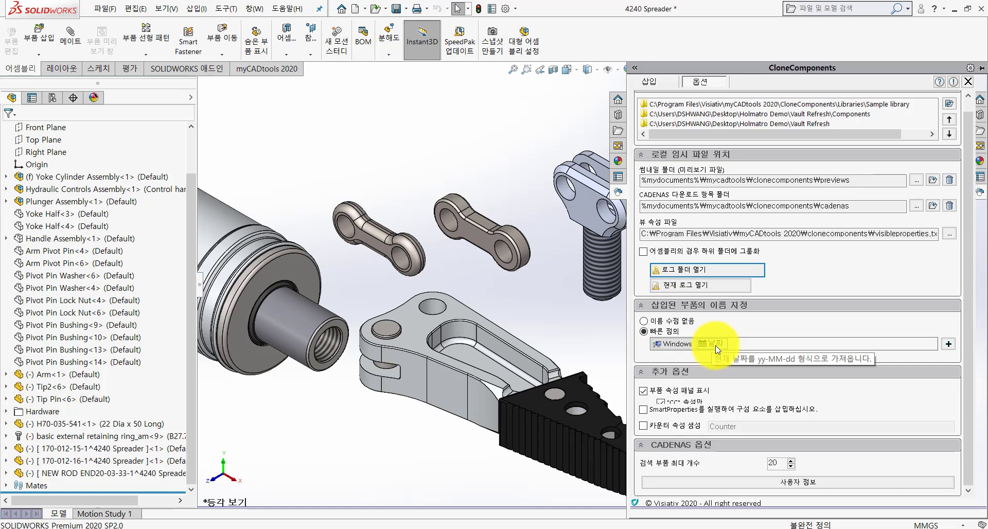
{"action": "left_click", "coordinate": [569, 335]}
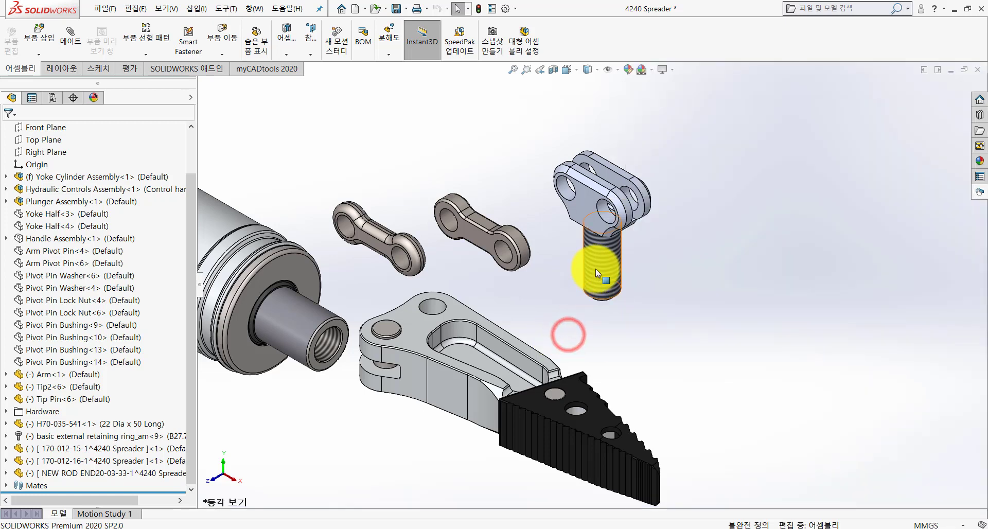
{"action": "left_click", "coordinate": [106, 474]}
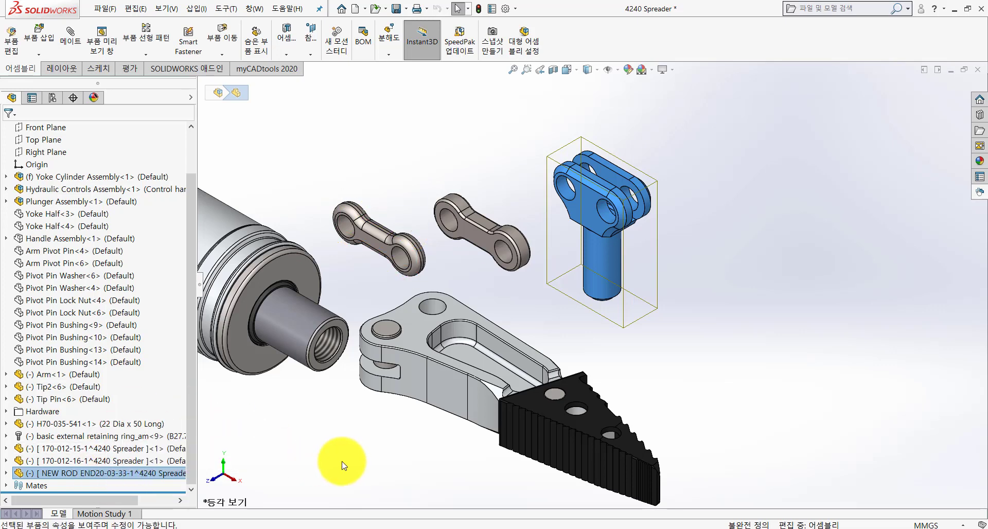
{"action": "left_click", "coordinate": [382, 457]}
{"action": "left_click", "coordinate": [768, 265]}
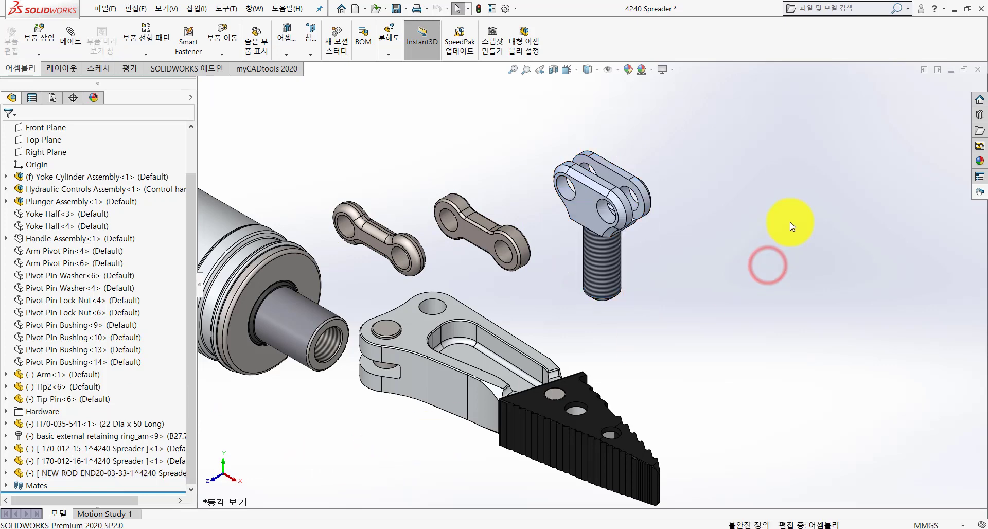
{"action": "left_click", "coordinate": [979, 194]}
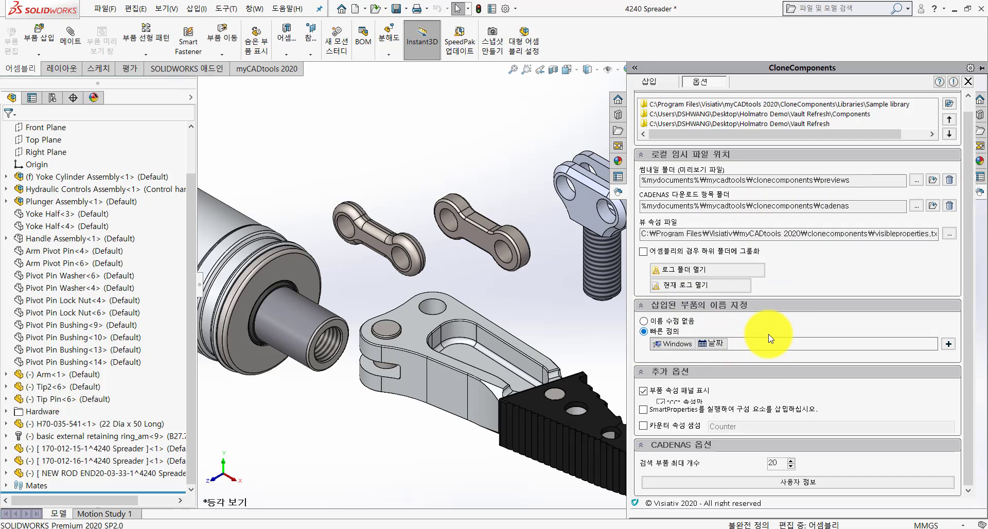
{"action": "left_click", "coordinate": [658, 87]}
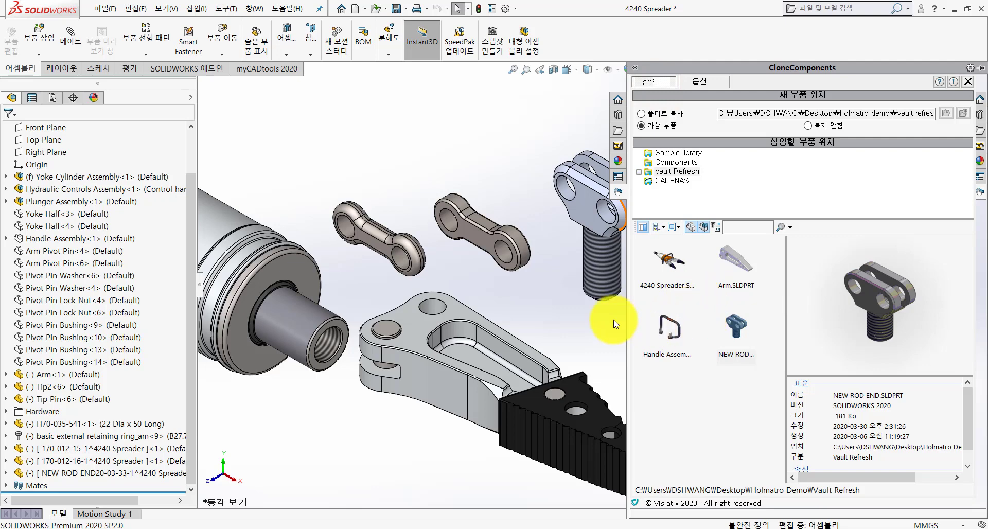
{"action": "left_click", "coordinate": [552, 300]}
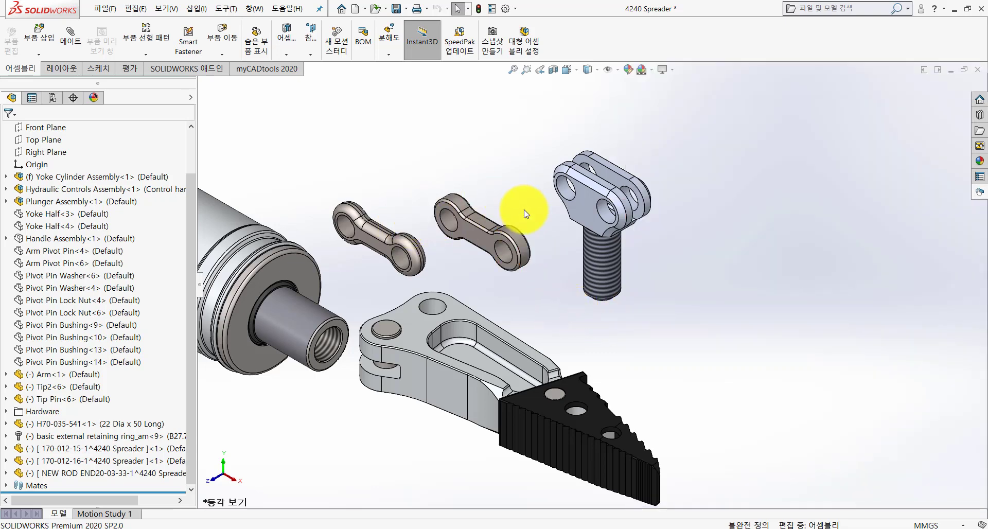